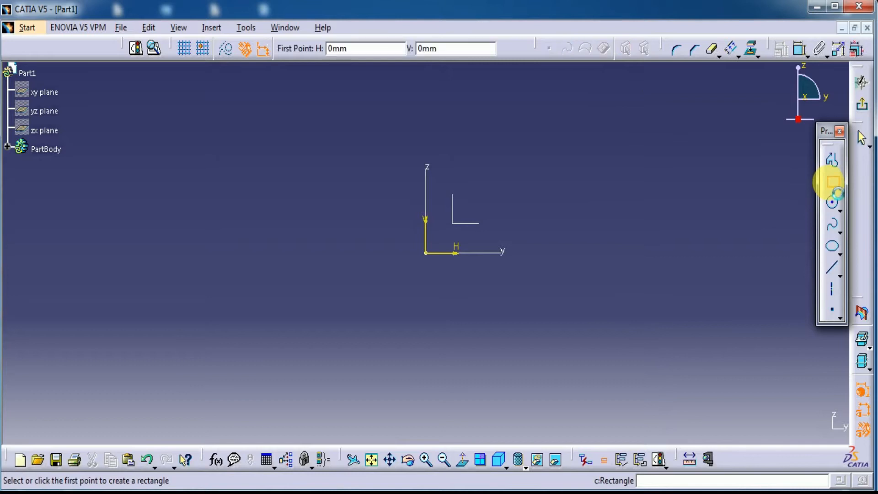
Sketch a closed L-shaped profile with its outer corner at the origin, about 140 mm wide and 108 mm tall, with legs about 22 and 34 mm thick.
click(627, 253)
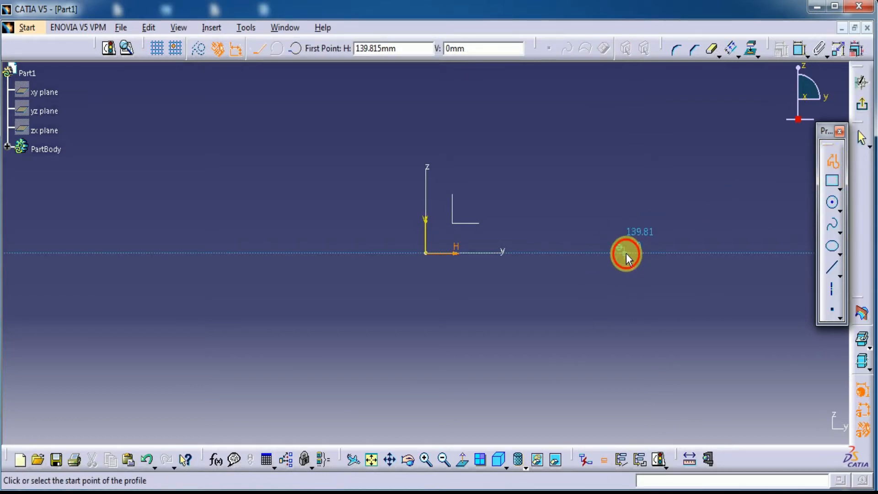
click(425, 253)
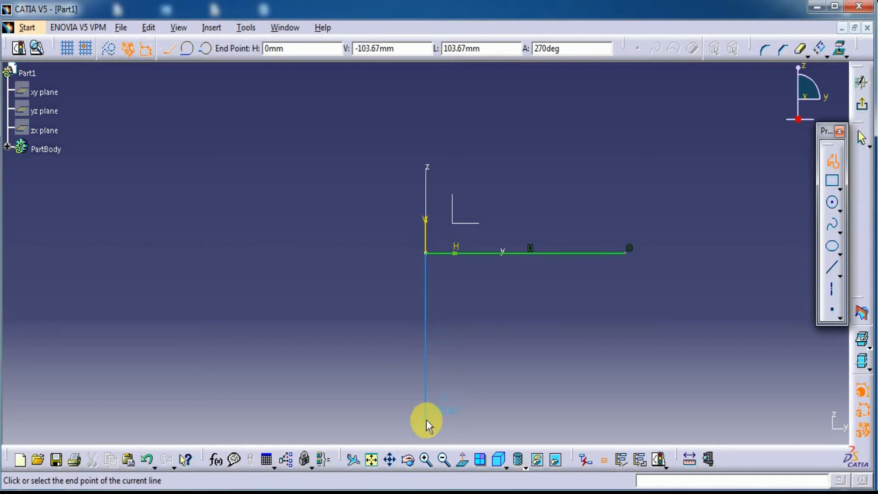
click(426, 425)
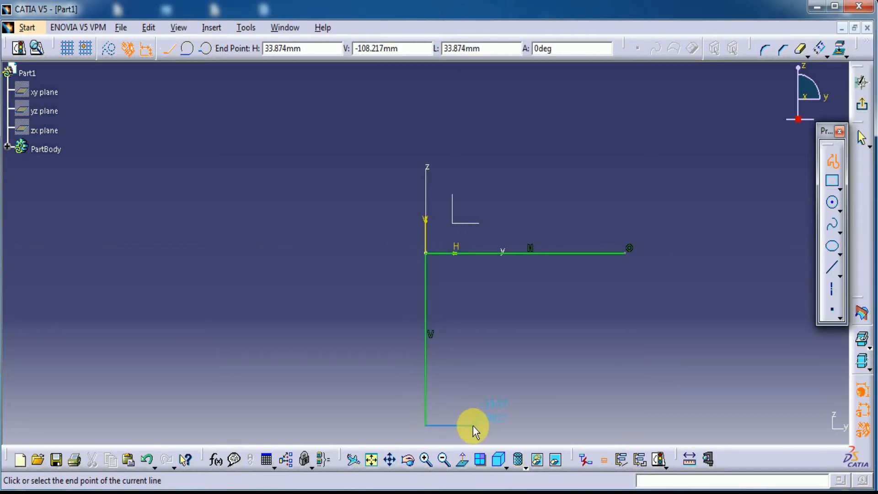
click(474, 426)
click(474, 288)
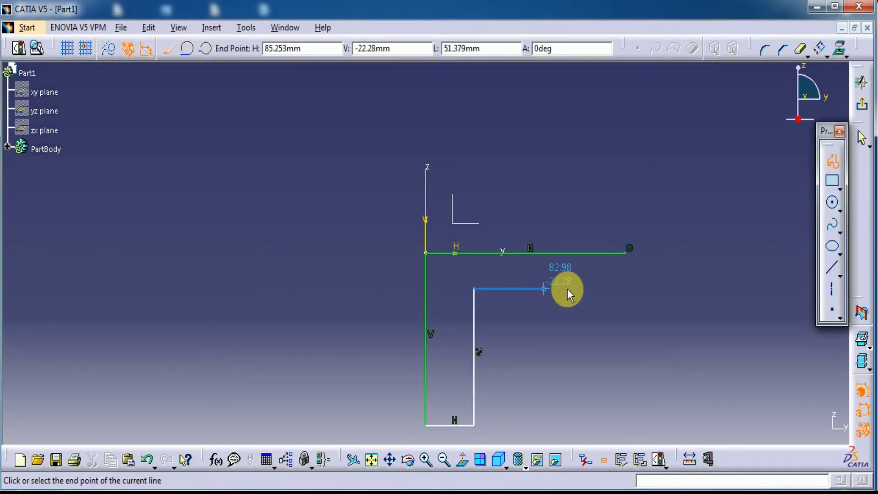
click(624, 290)
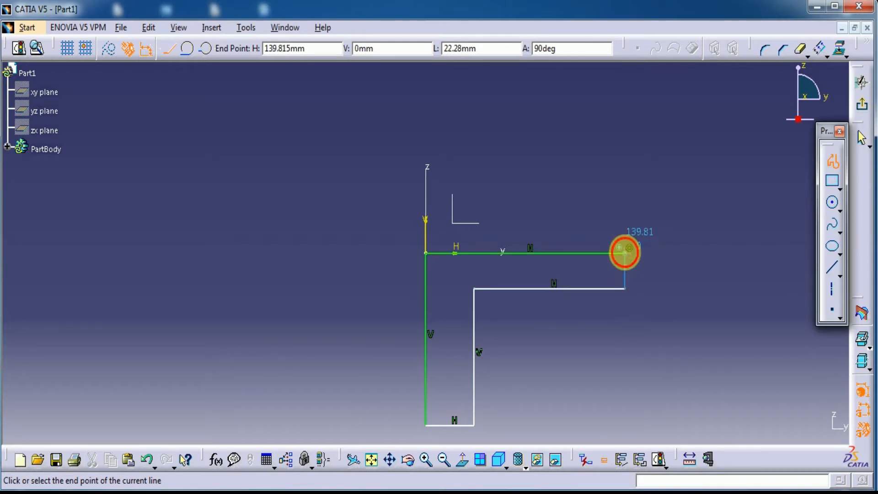
click(625, 253)
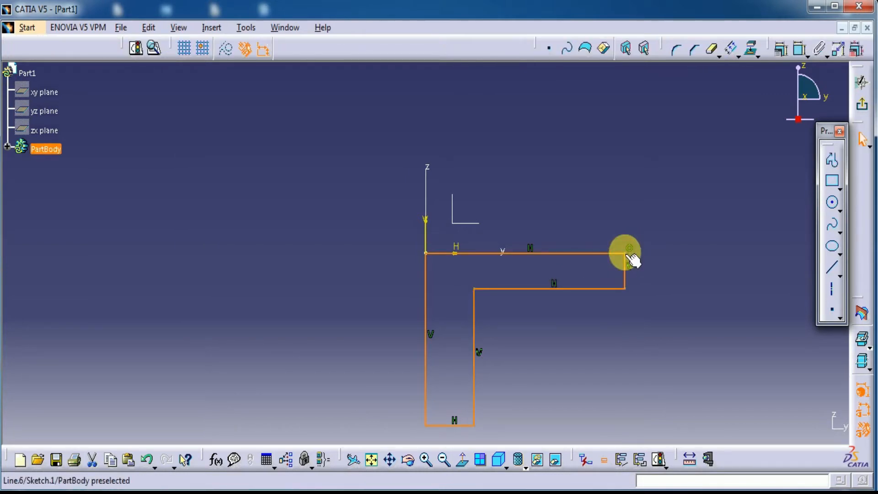
middle_drag(665, 283, 655, 256)
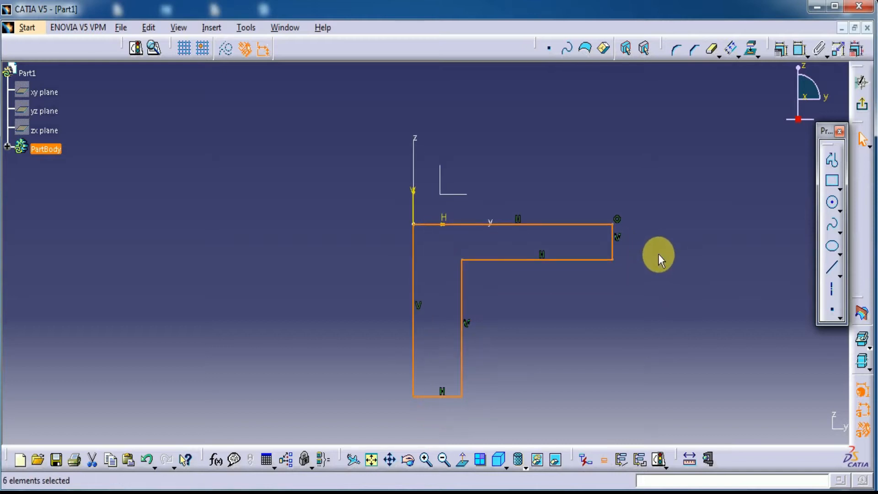
Dimension the short end edge of the profile's horizontal leg and set it to 12 mm.
click(800, 48)
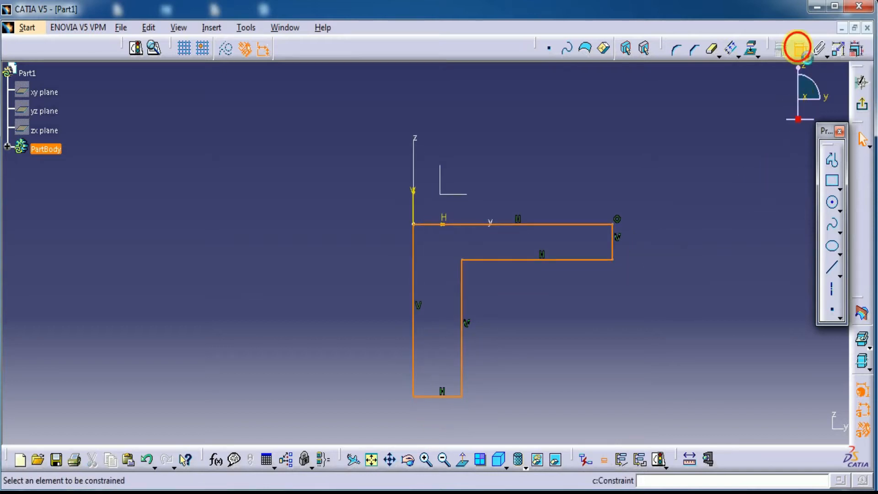
click(612, 247)
click(672, 240)
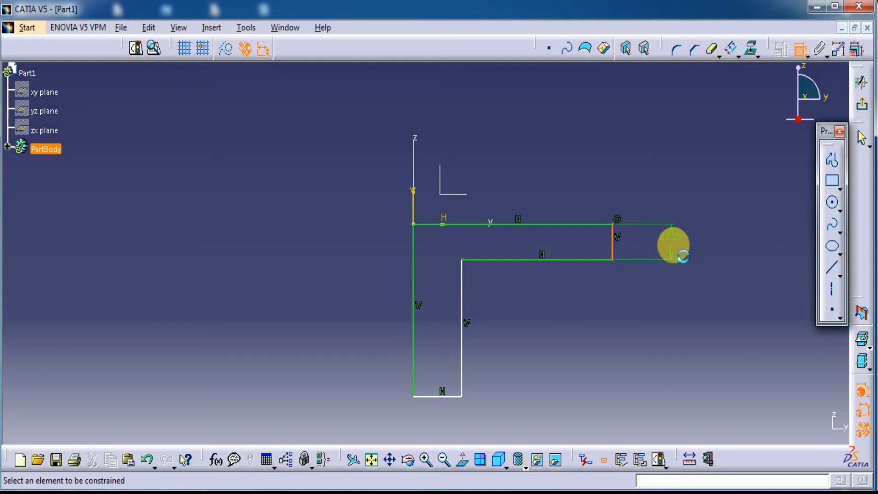
double_click(672, 238)
text(12)
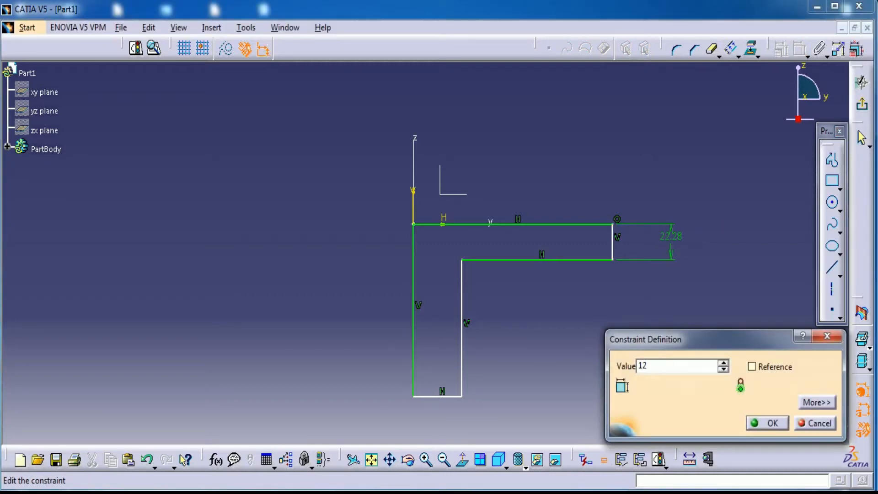
key(Return)
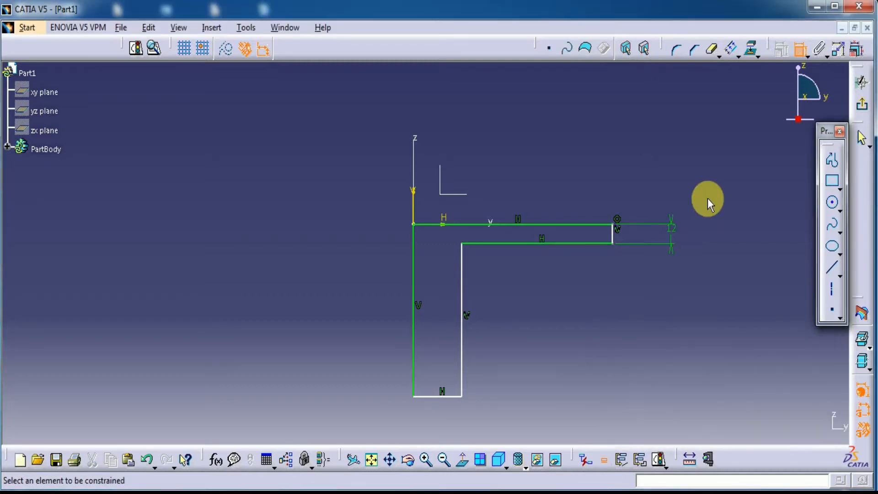
Dimension the distance between the vertical leg's two long edges and set it to 12 mm.
click(413, 356)
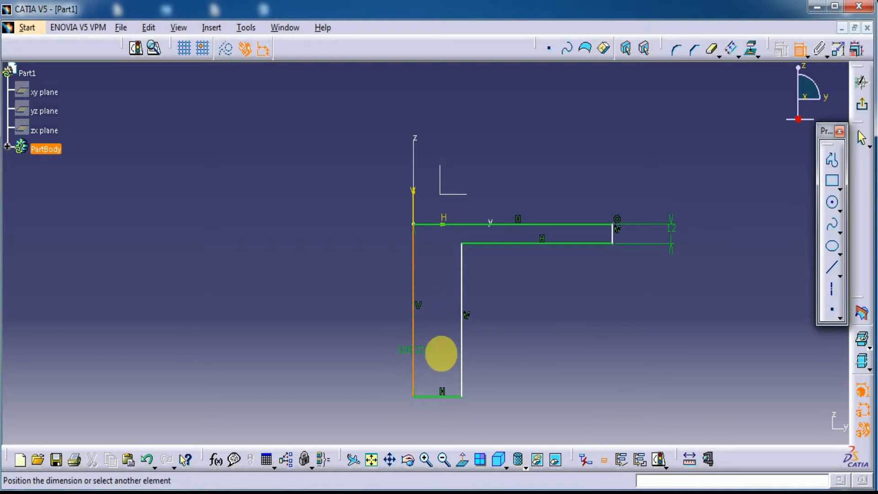
click(462, 356)
click(437, 350)
double_click(439, 349)
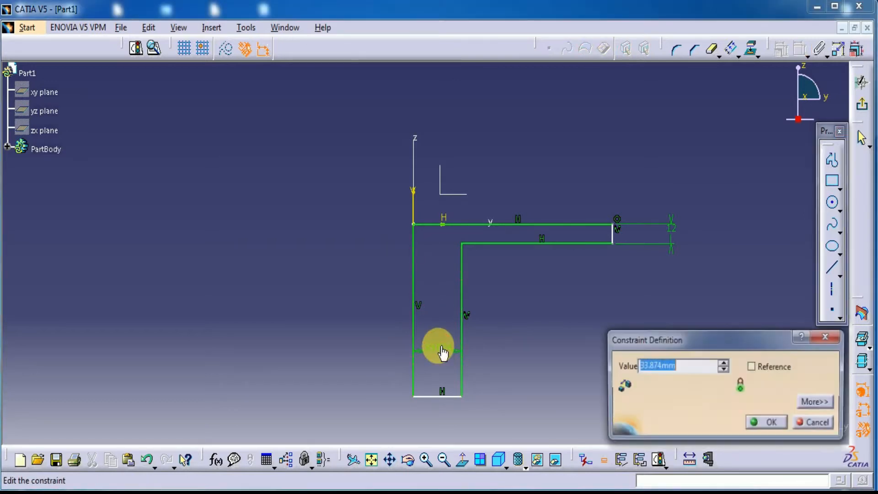
text(12)
key(Return)
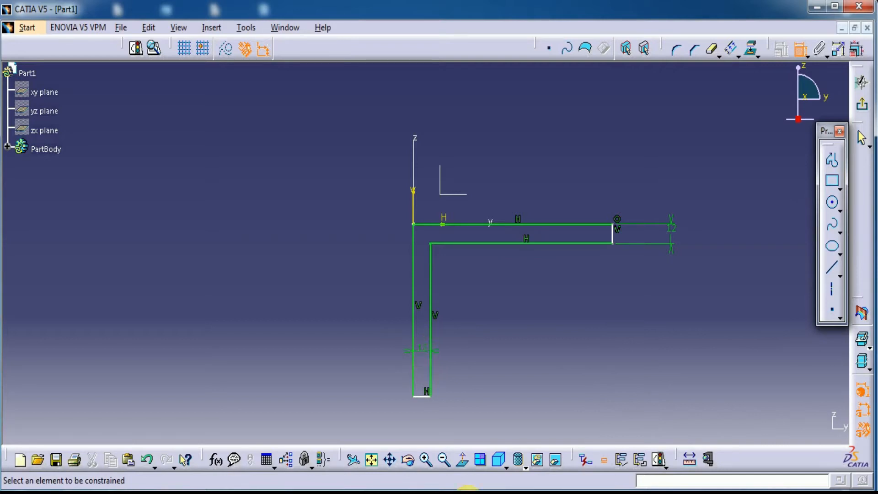
Check the reference drawing in Windows Photo Viewer, return to CATIA and constrain the profile's upper horizontal edge to 80 mm.
click(462, 492)
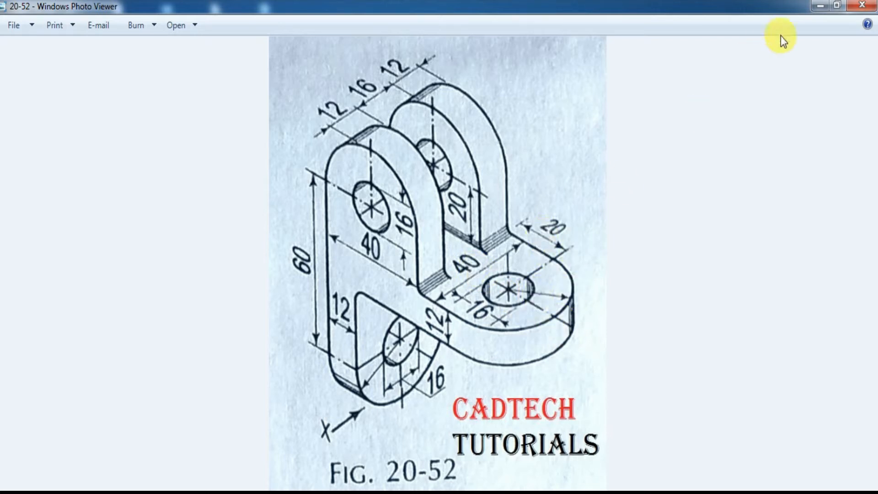
click(814, 10)
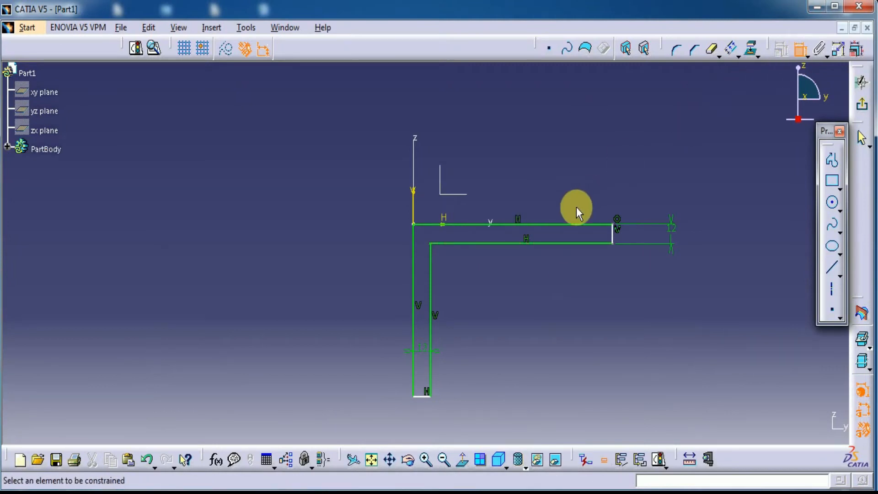
click(568, 224)
click(565, 160)
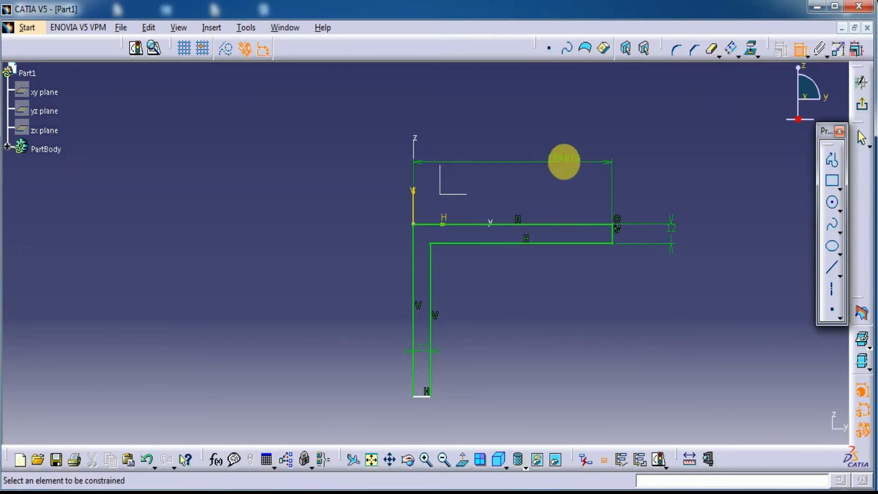
double_click(569, 161)
text(80)
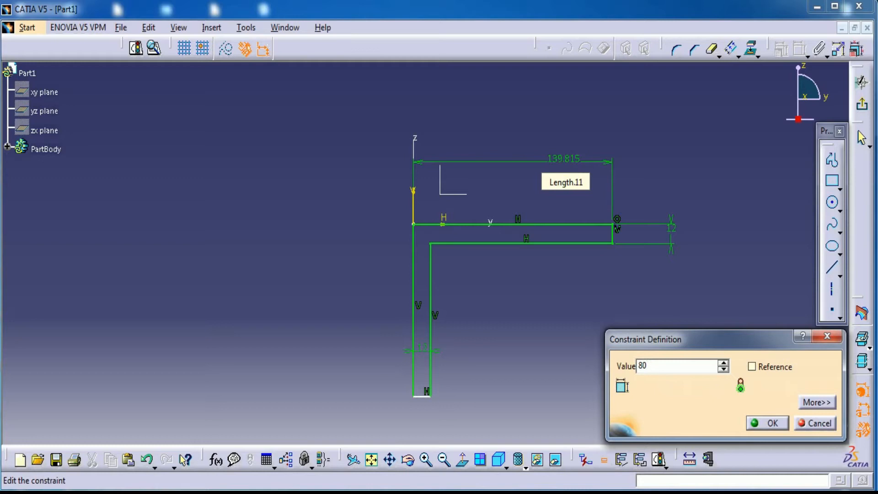
click(566, 160)
click(653, 159)
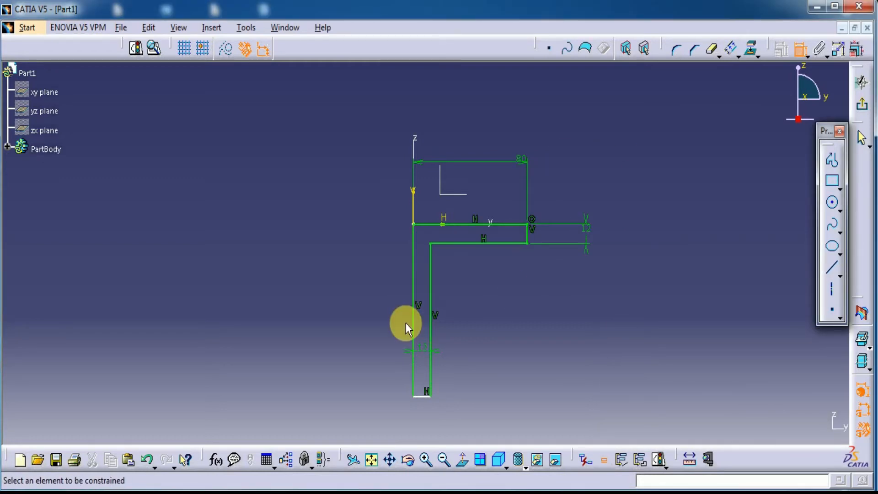
Consult the reference drawing again in the photo viewer, return to CATIA and constrain the profile's outer vertical edge to 56 mm.
key(alt+Tab)
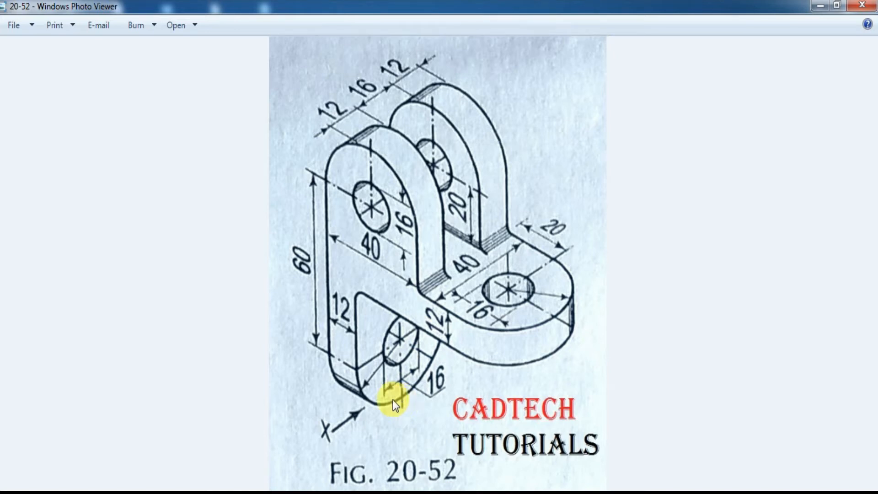
key(alt+Tab)
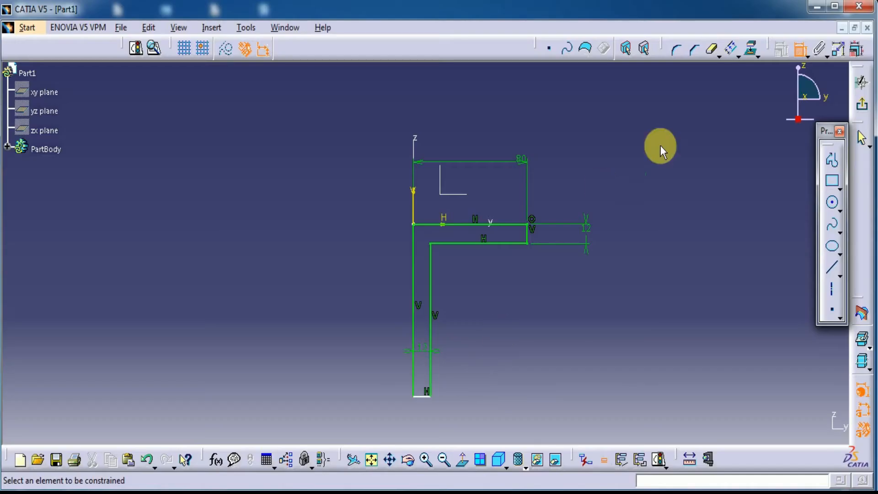
click(414, 291)
click(360, 298)
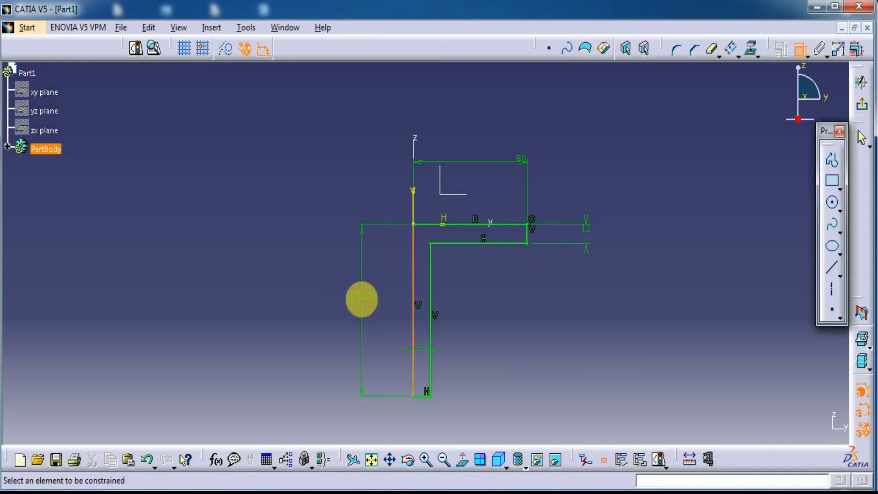
double_click(364, 297)
text(56)
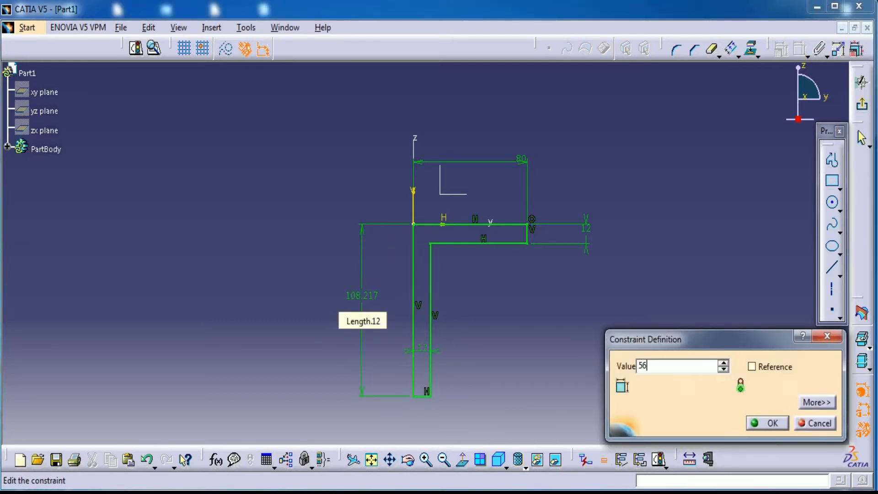
key(Return)
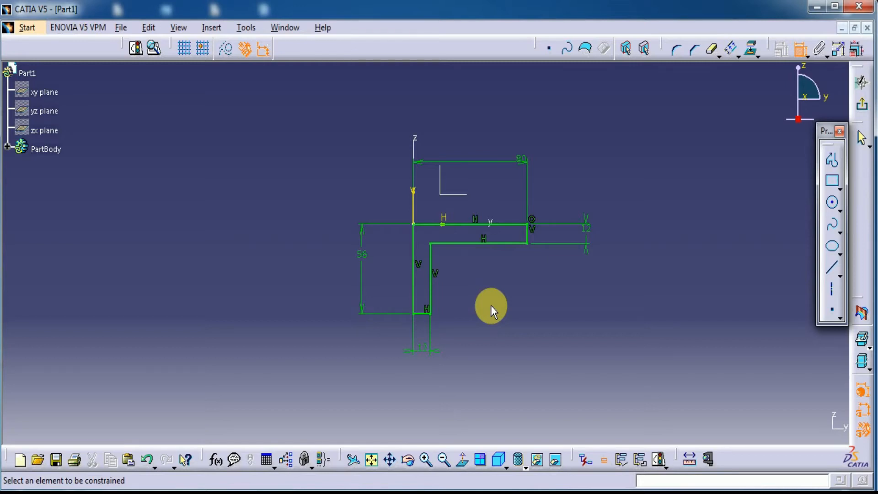
Exit the sketch and extrude the L-profile as a pad with 20 mm length and mirrored extent.
click(863, 107)
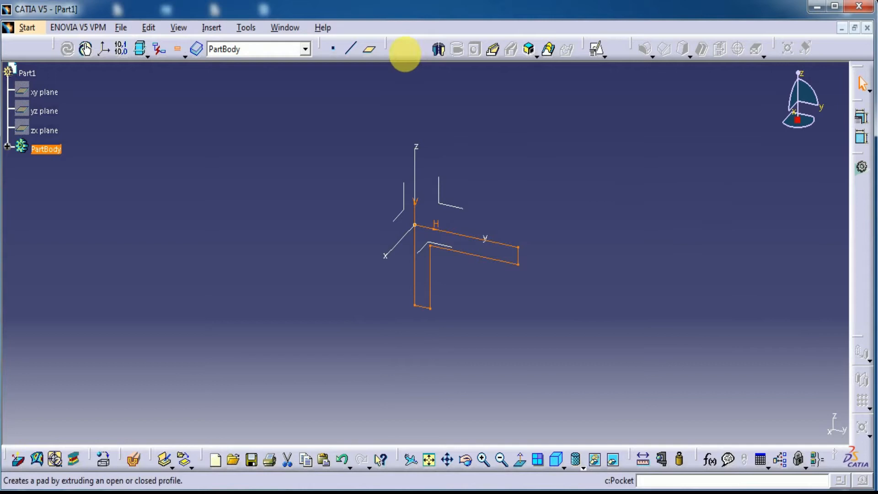
click(400, 49)
click(584, 261)
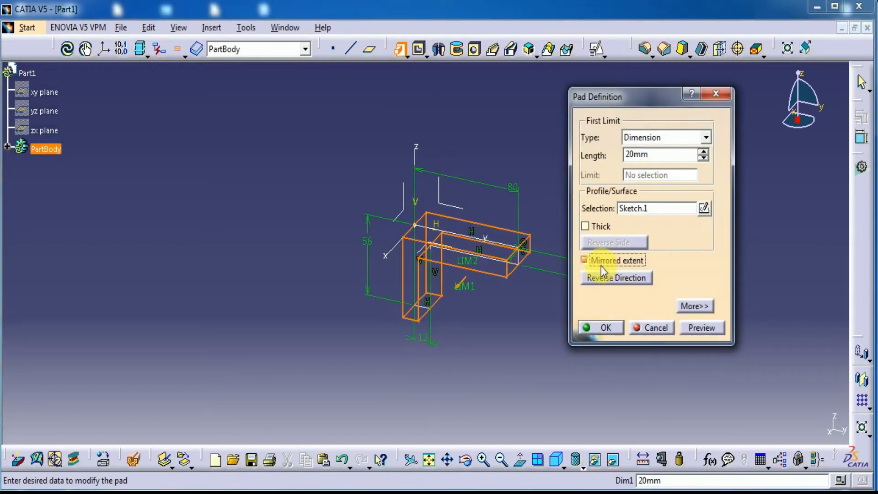
click(698, 330)
click(613, 327)
middle_drag(598, 191, 581, 216)
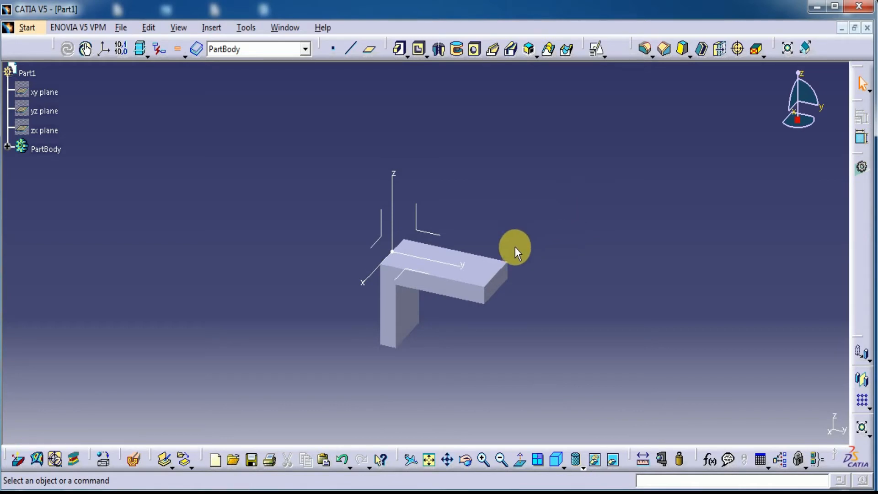
Create a positioned sketch on the pad's front L-shaped face, keeping the implicit origin and orientation.
click(408, 280)
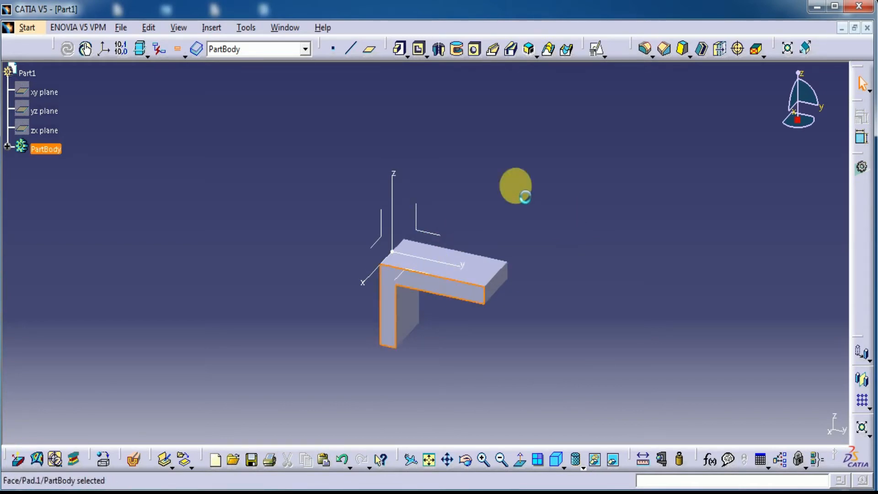
click(596, 49)
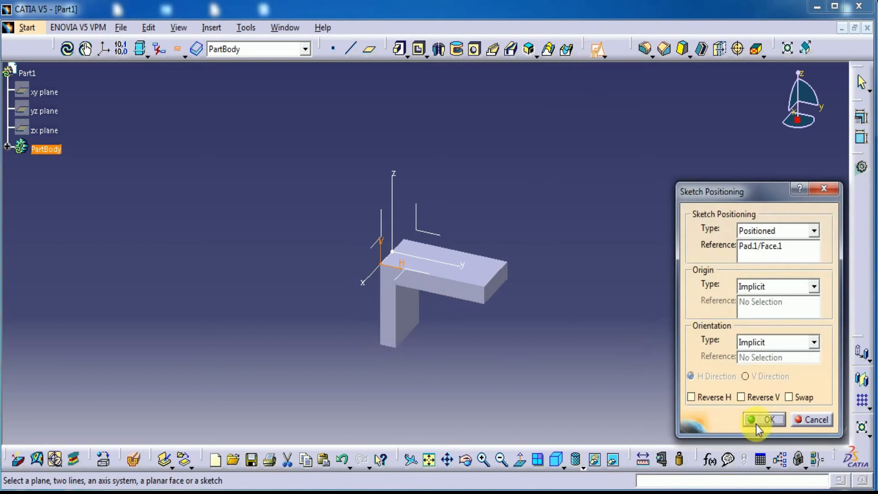
click(757, 424)
mouse_move(501, 352)
middle_down()
mouse_move(476, 361)
mouse_move(498, 228)
mouse_move(522, 190)
middle_up()
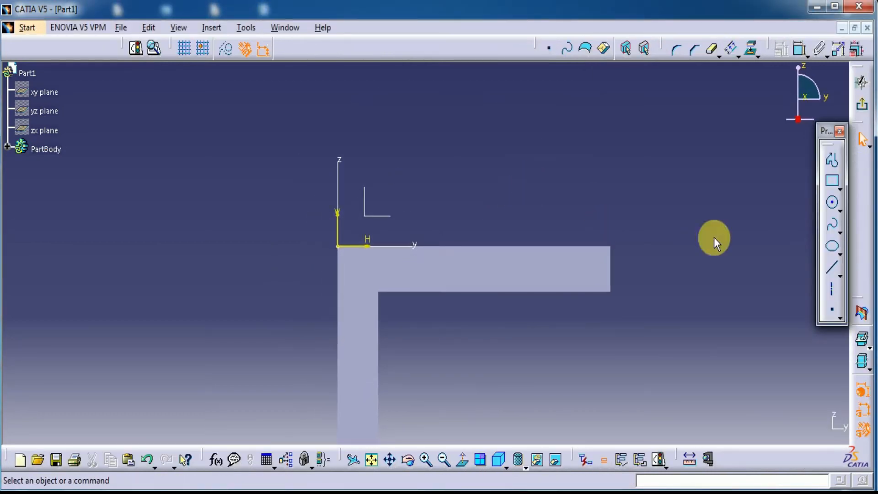
Sketch a rectangle about 41 mm high from the origin, standing on the upper edge of the L-shaped body.
click(832, 181)
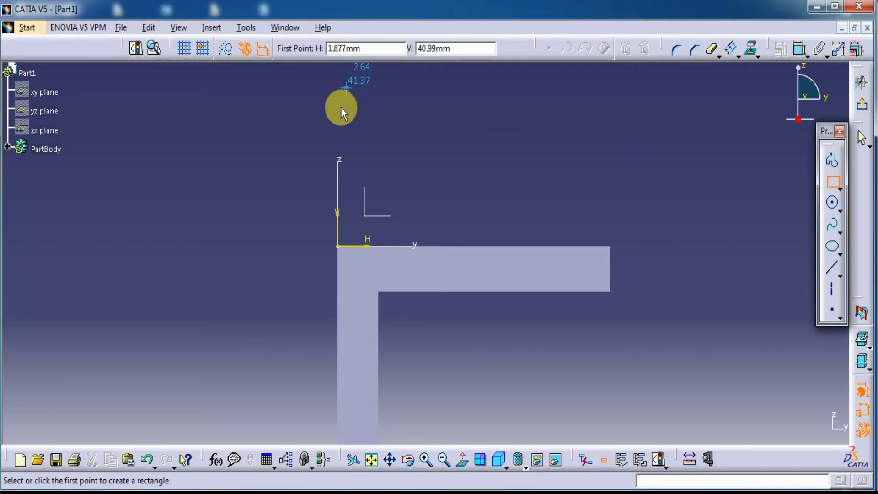
click(338, 247)
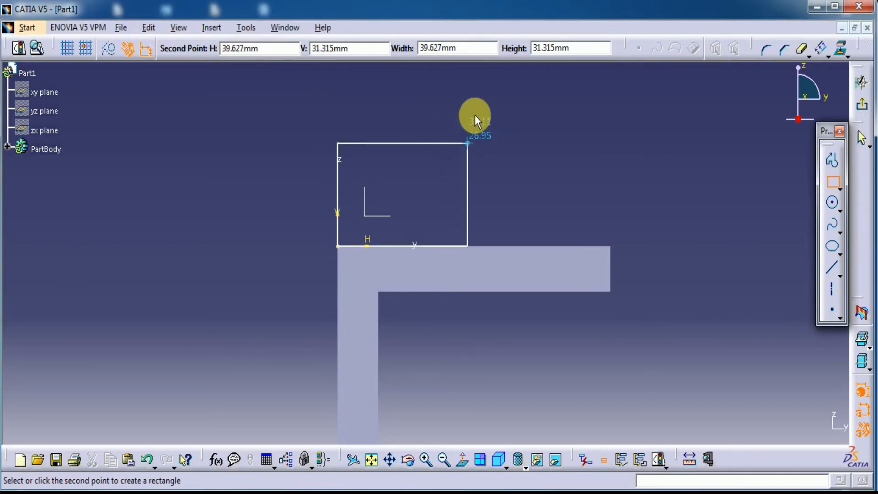
click(466, 93)
middle_drag(551, 102, 555, 133)
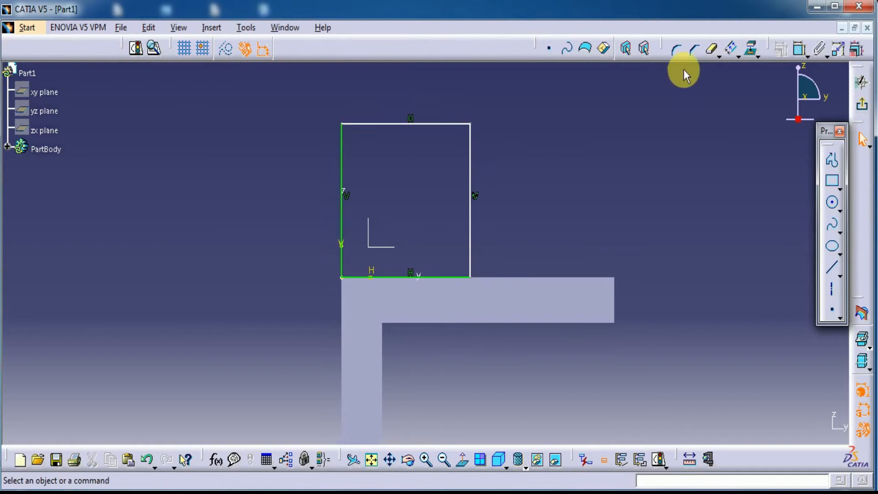
Constrain the height of the rectangle above the L-shaped body to 44 mm.
click(797, 50)
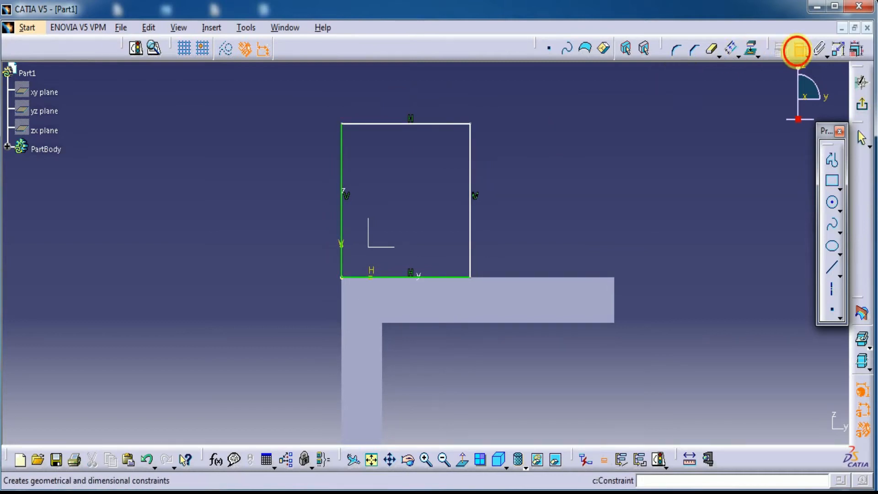
click(342, 155)
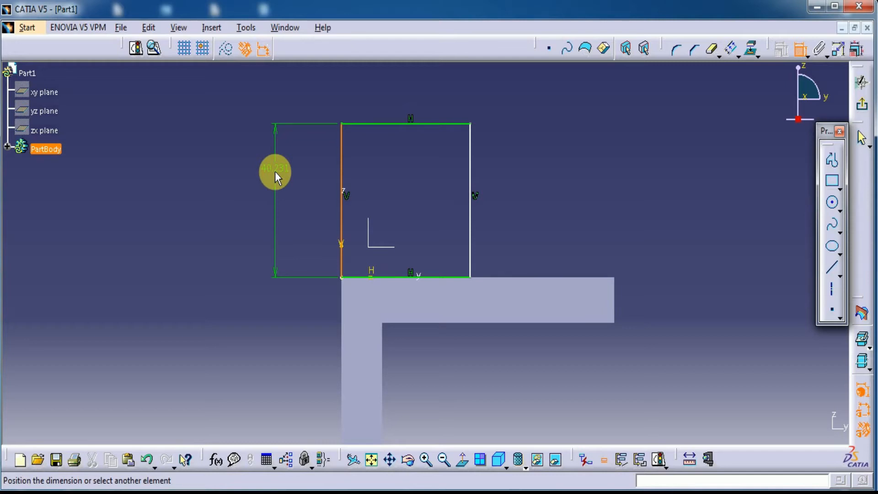
click(275, 171)
double_click(275, 169)
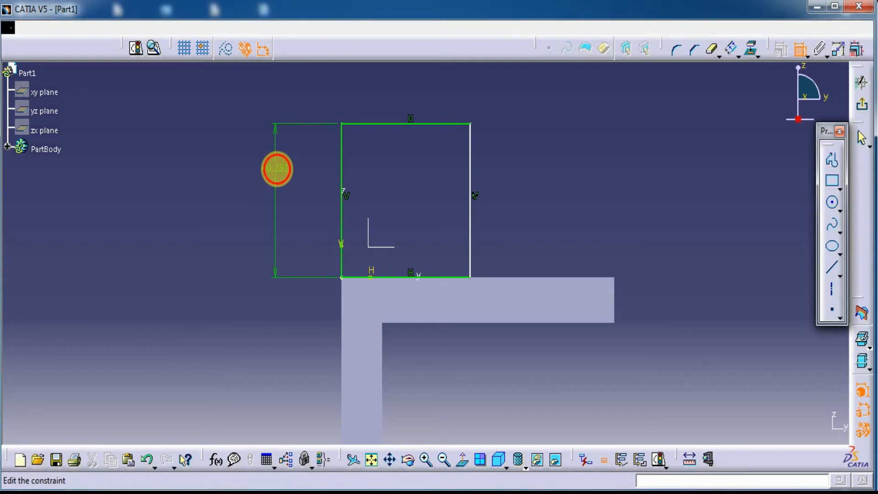
text(44)
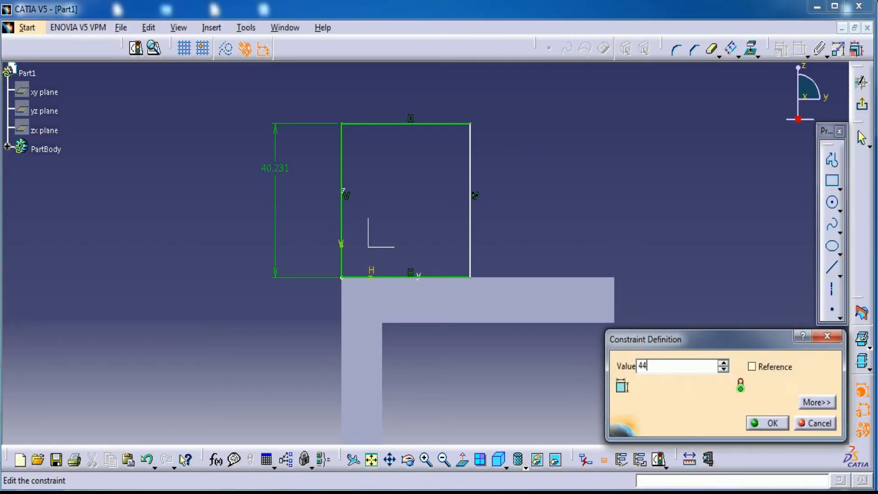
key(Return)
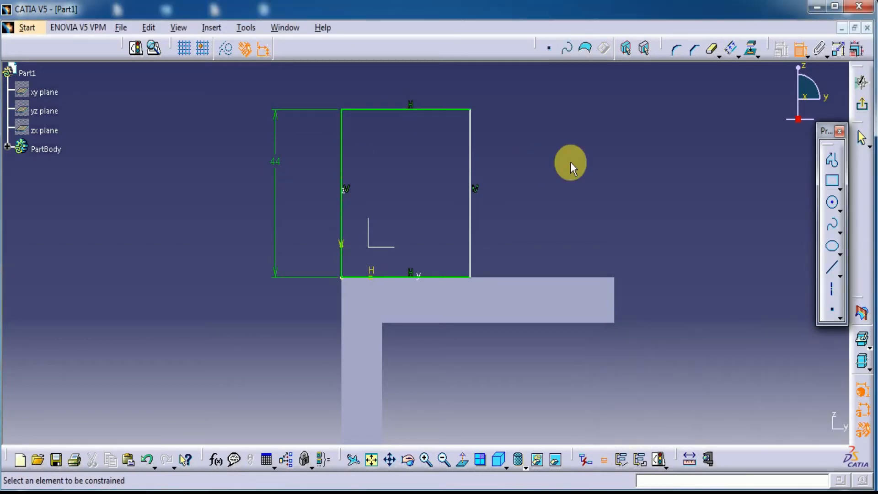
Constrain the width of the rectangle to 40 mm along its upper edge.
click(447, 112)
click(417, 151)
double_click(419, 151)
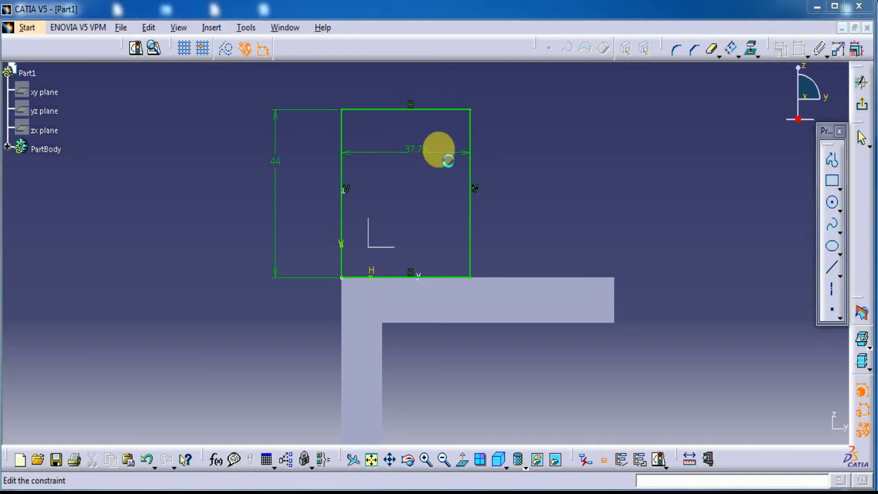
text(40)
key(Return)
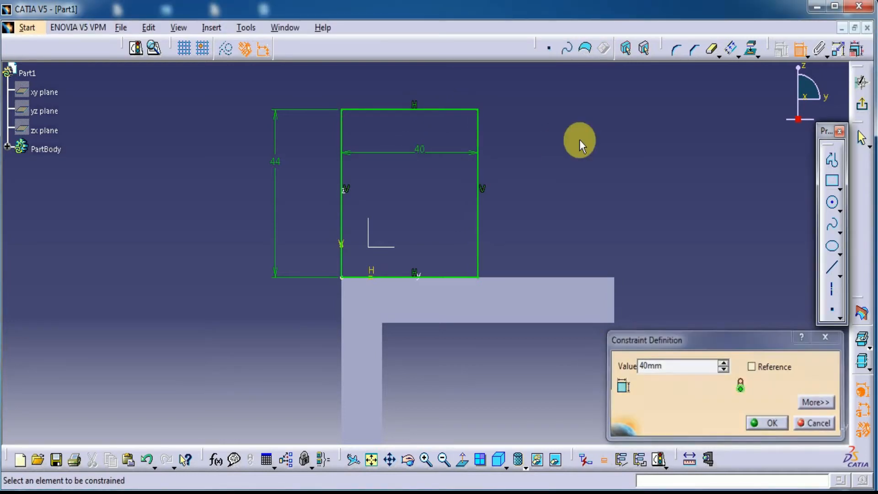
Exit the sketch and extrude the rectangle as a 12 mm pad in the reversed direction, over the base.
mouse_move(580, 140)
middle_down()
mouse_move(584, 177)
mouse_move(562, 166)
middle_up()
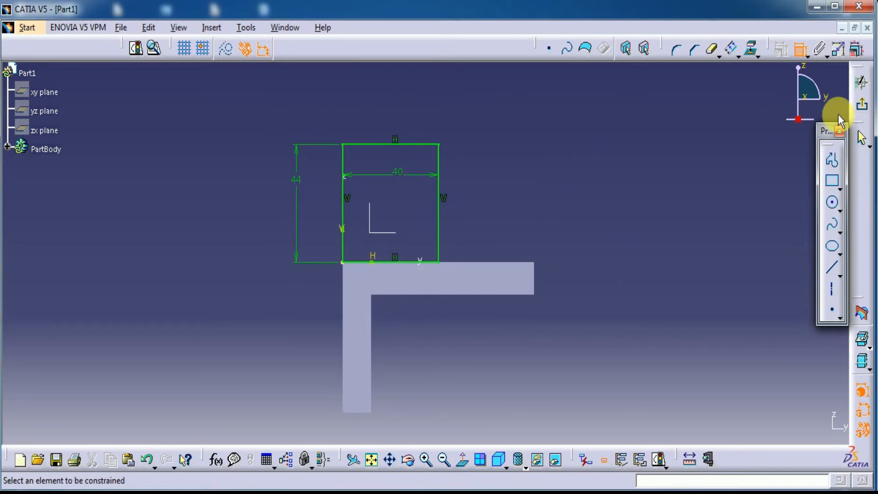
click(863, 106)
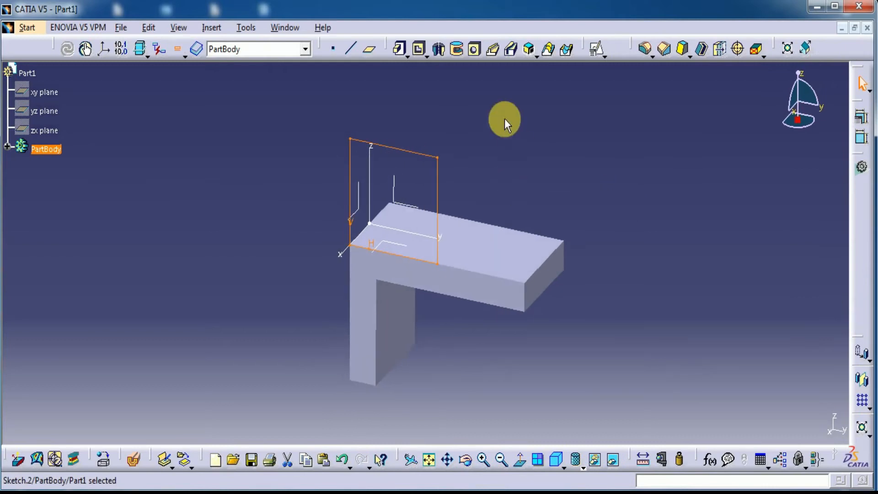
click(401, 49)
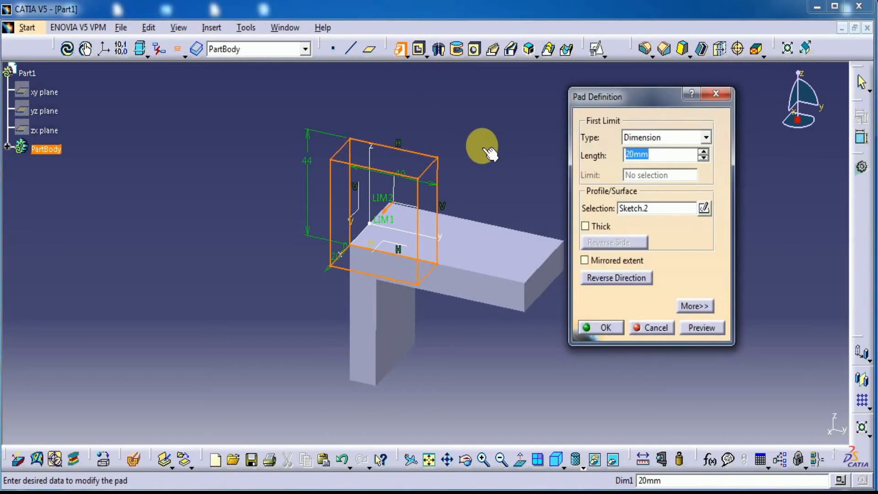
text(12)
click(615, 278)
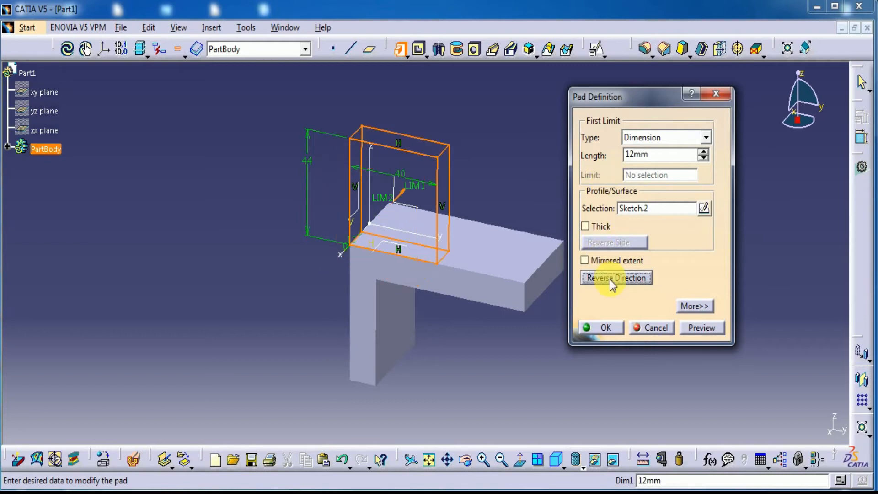
click(701, 327)
click(620, 335)
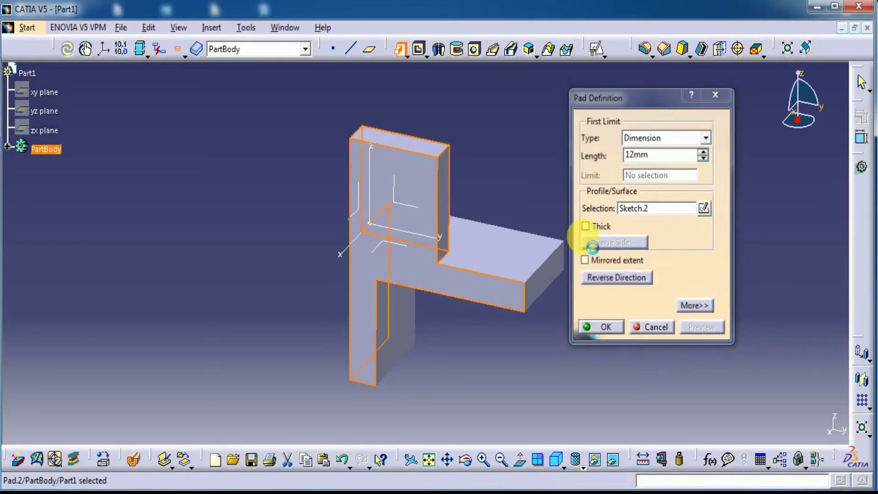
Start a blind hole on the front face of the upright lug with 16 mm diameter and 12 mm depth.
middle_drag(646, 236, 625, 228)
click(475, 52)
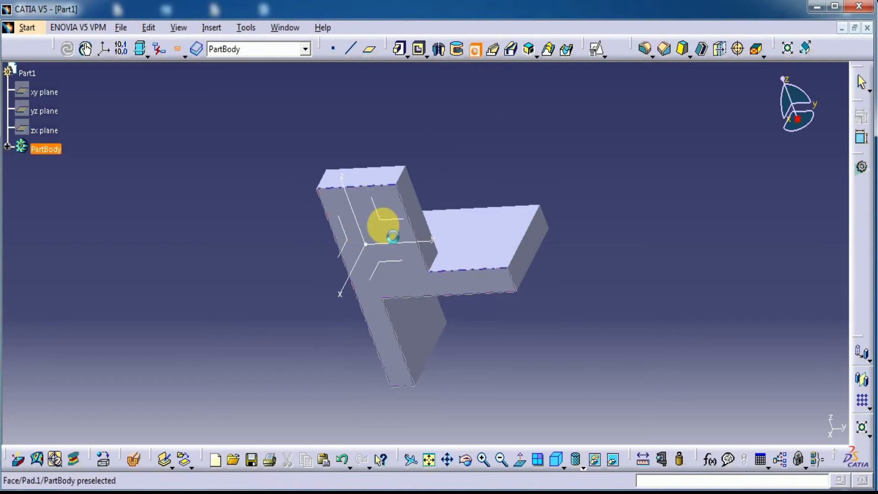
click(380, 222)
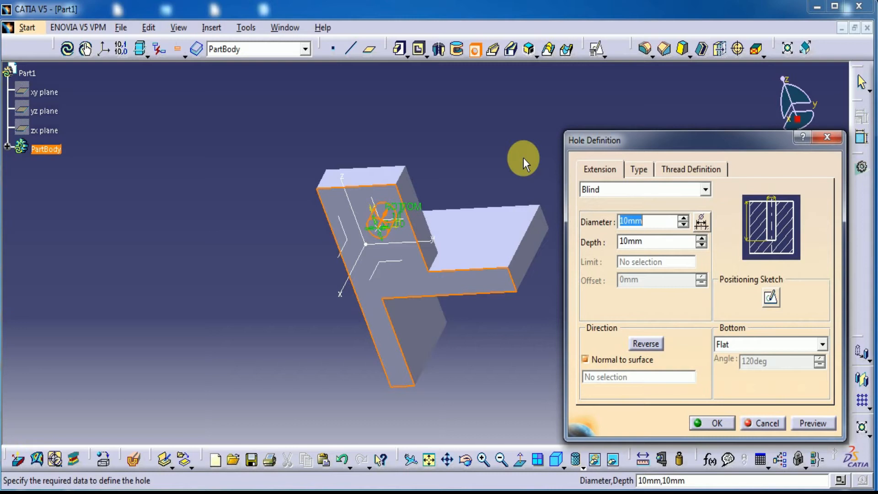
text(16)
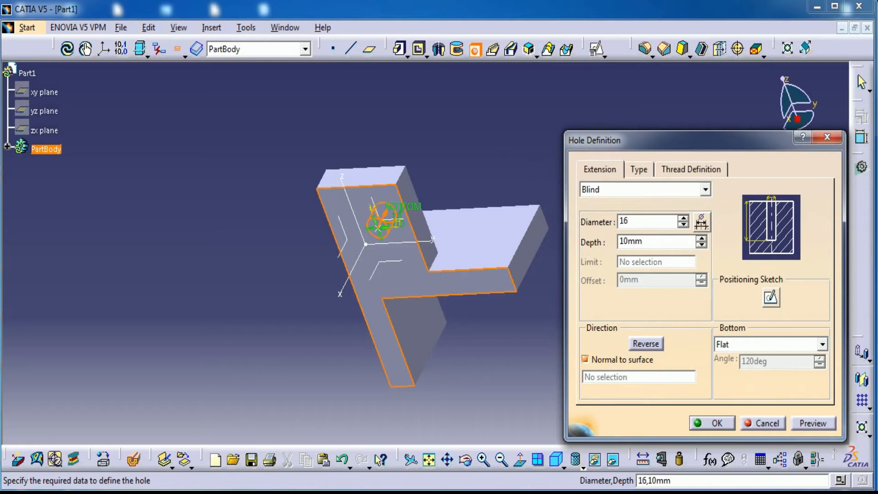
click(662, 242)
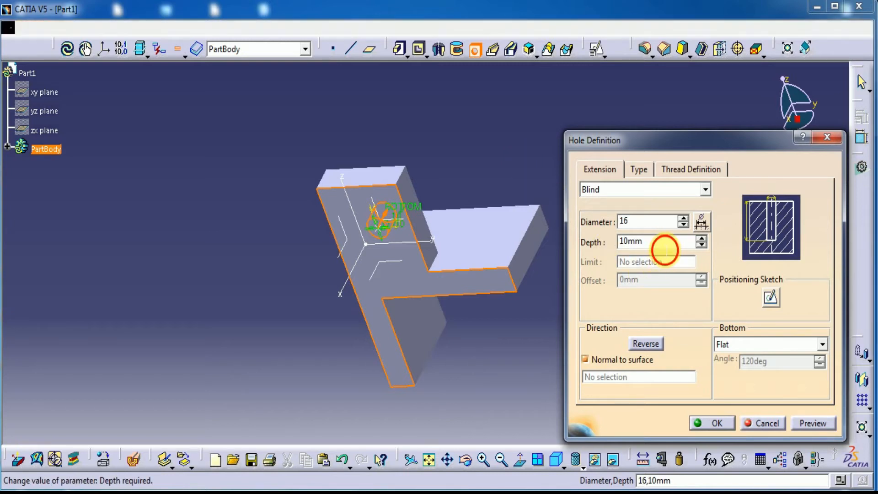
drag(646, 241, 588, 249)
text(12)
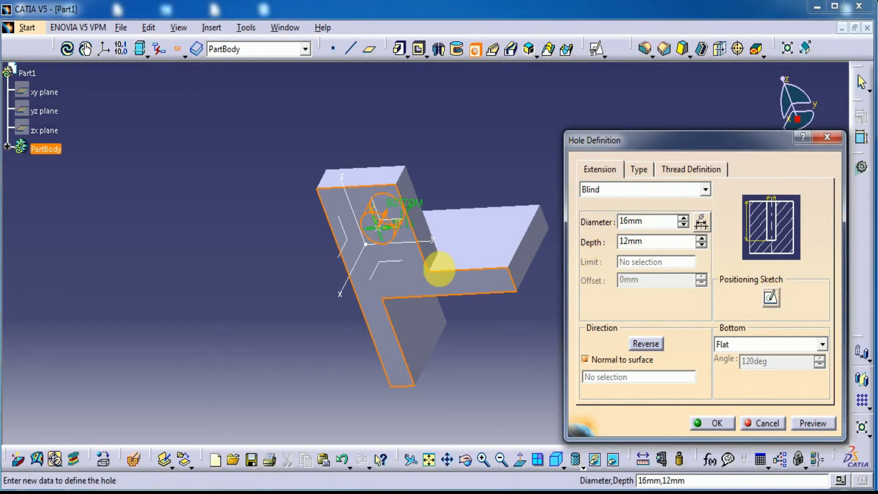
Open the hole's positioning sketch and constrain its centre 20 mm from the lug's outer vertical edge on the z axis side.
click(771, 297)
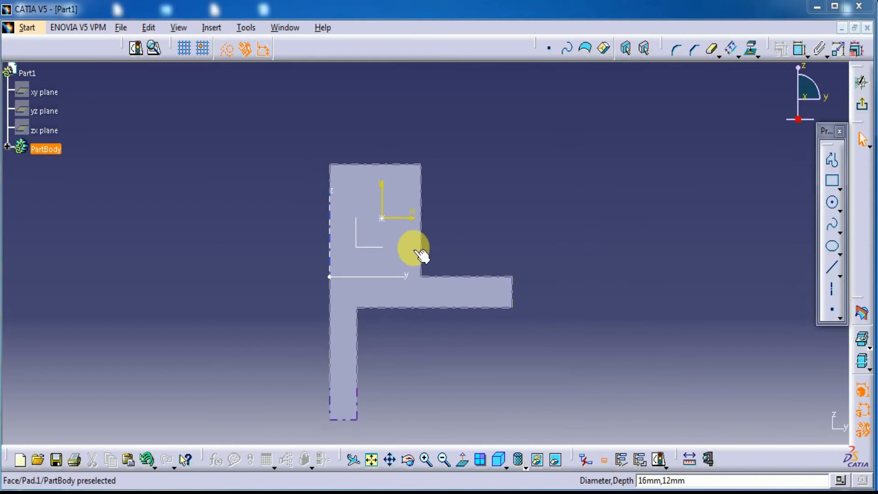
middle_drag(462, 227, 473, 234)
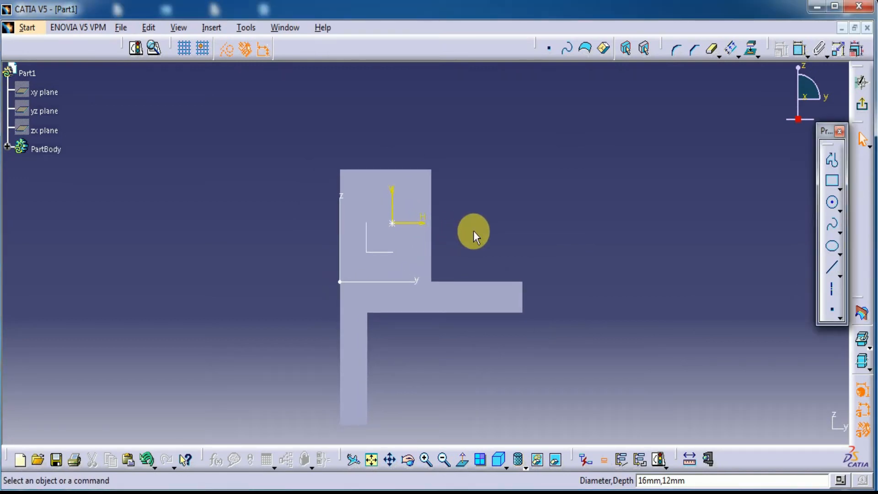
click(800, 48)
click(392, 223)
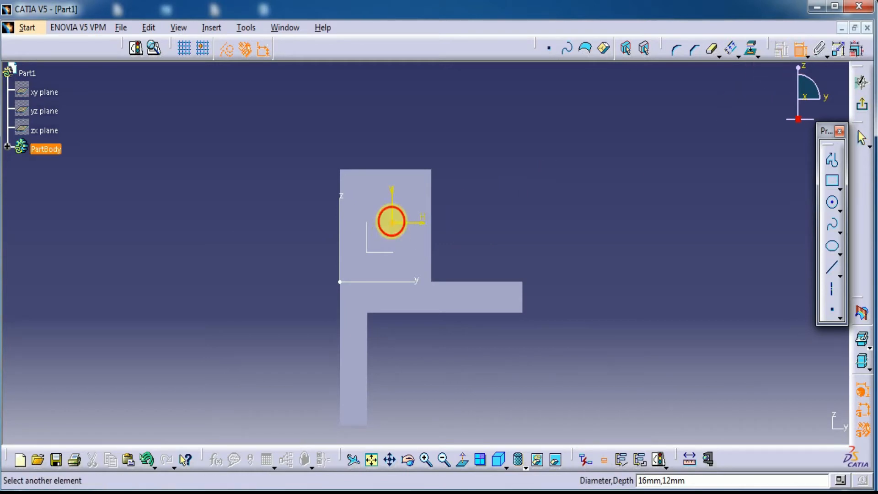
click(340, 227)
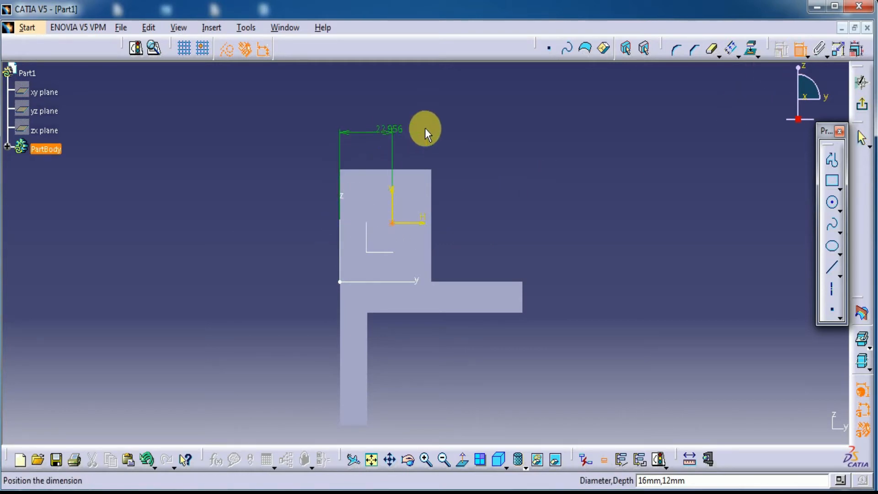
click(450, 125)
double_click(451, 125)
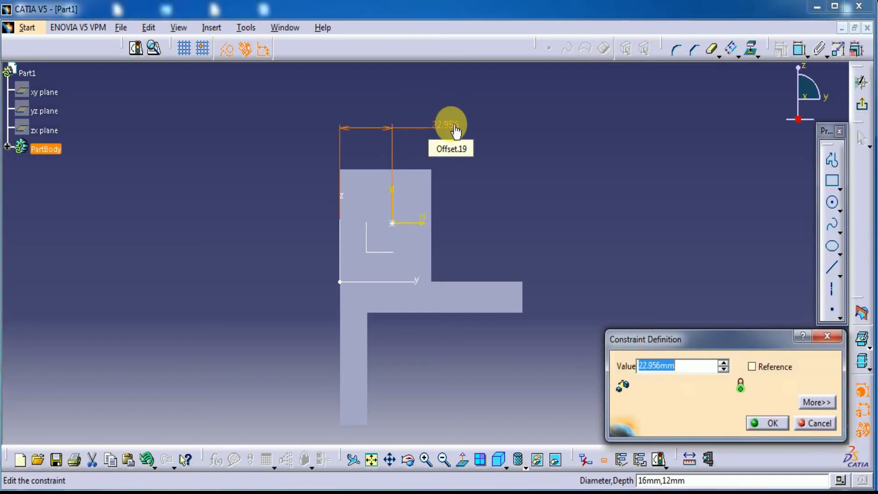
text(20)
key(Return)
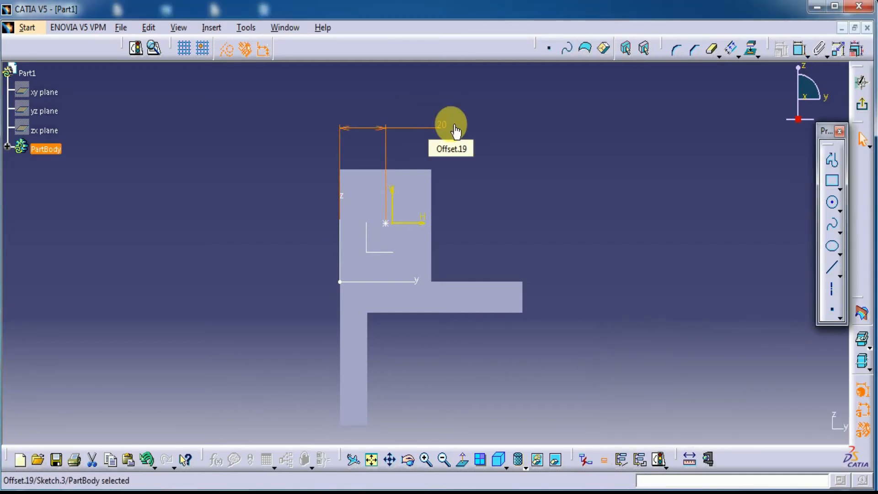
Constrain the hole centre 20 mm below the lug's upper edge, then exit the positioning sketch and create the hole.
click(800, 48)
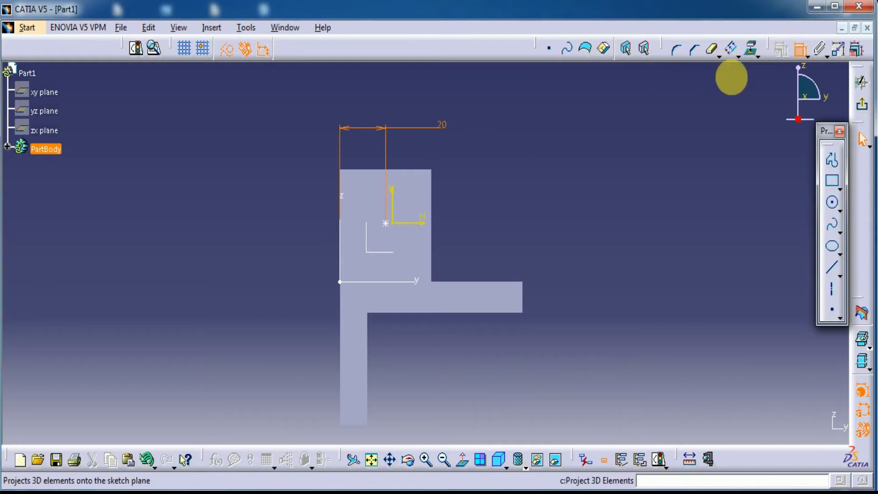
click(386, 223)
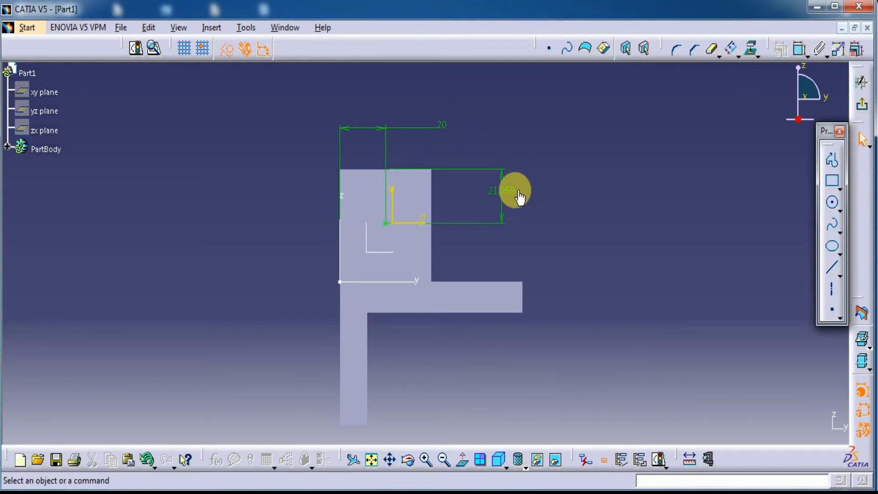
double_click(519, 196)
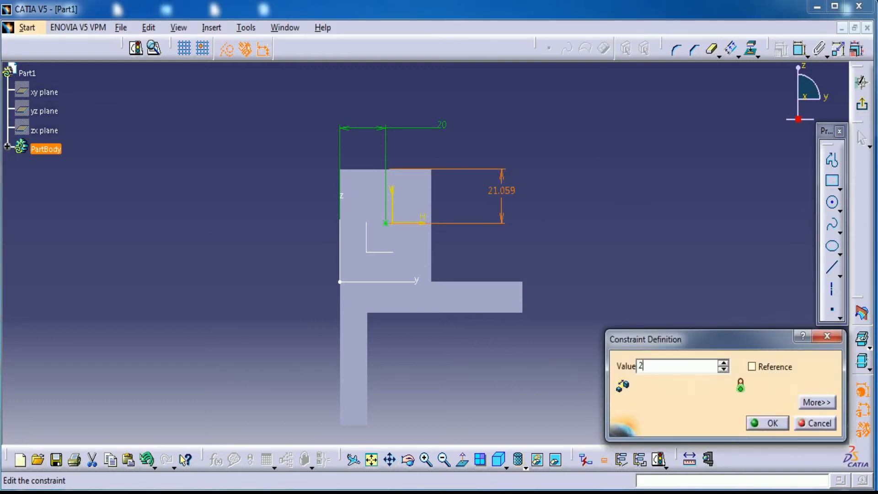
key(Return)
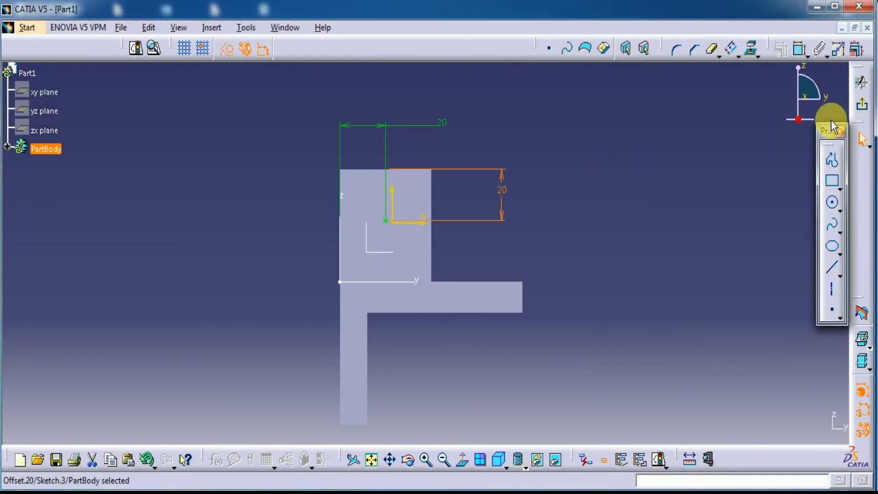
click(863, 110)
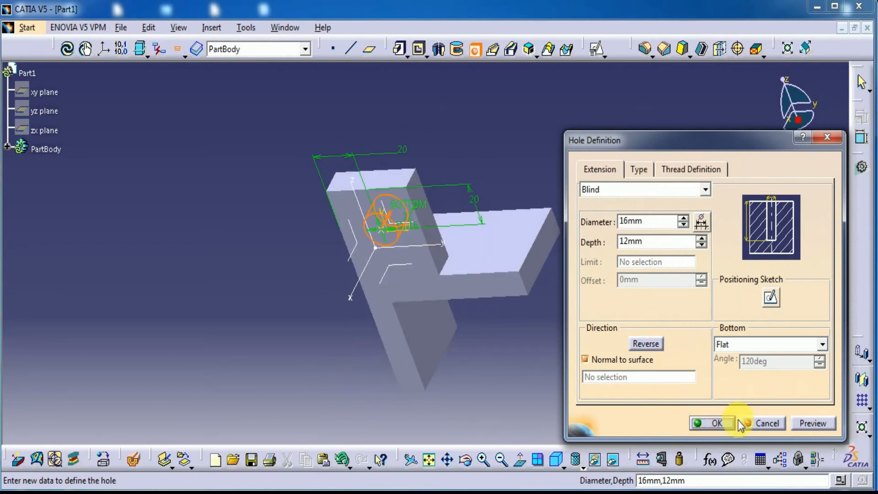
click(812, 425)
click(698, 425)
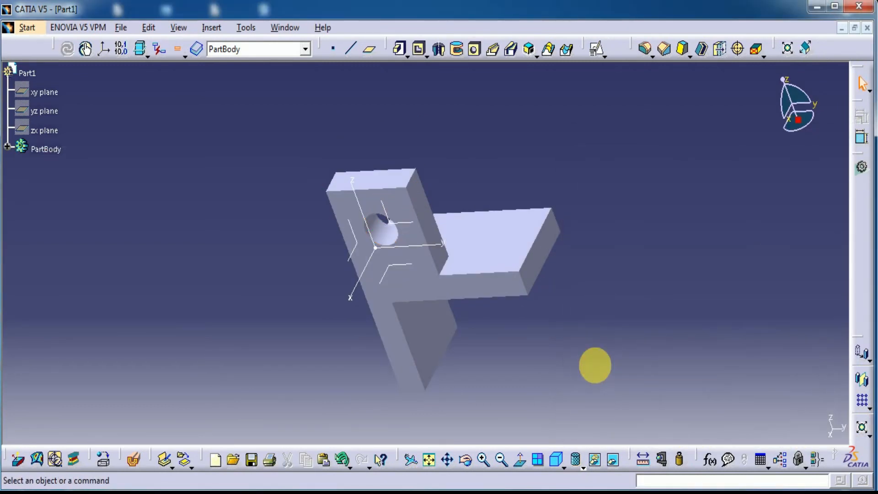
Mirror the lug pad Pad.2 and its hole Hole.1 about the yz plane of the Absolute Axis System.
middle_drag(284, 364, 277, 323)
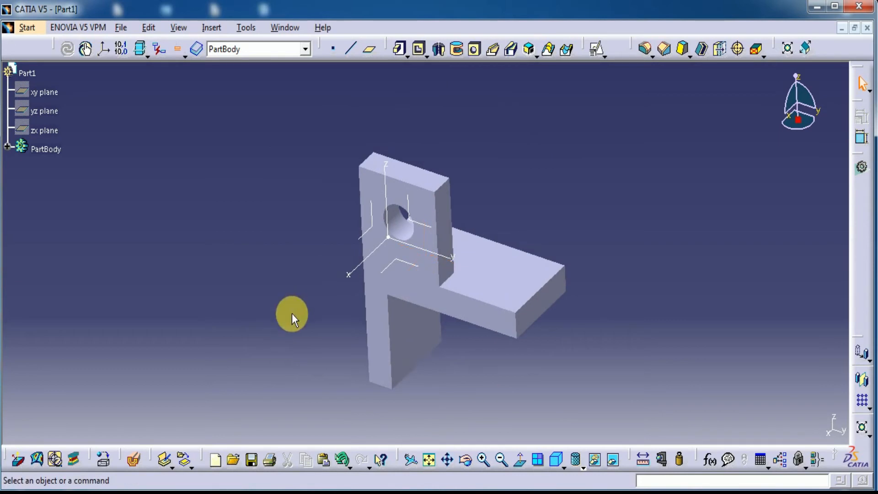
click(8, 146)
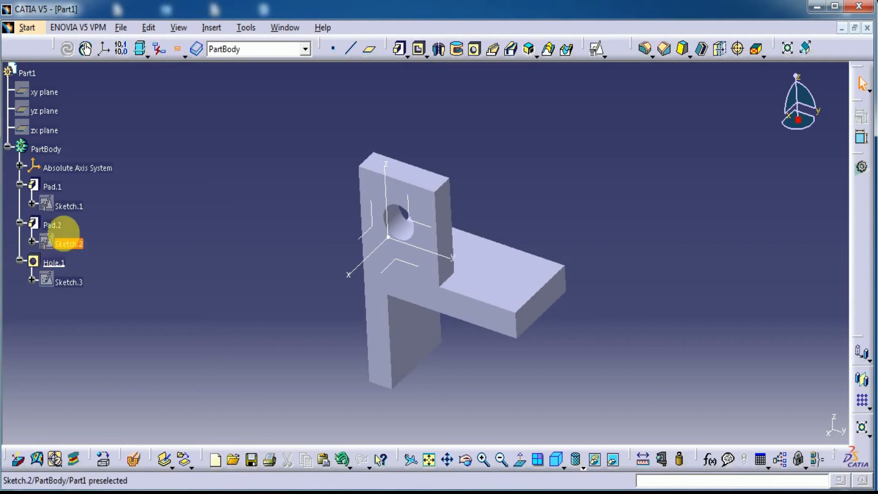
click(52, 225)
click(137, 228)
click(57, 226)
ctrl+click(57, 260)
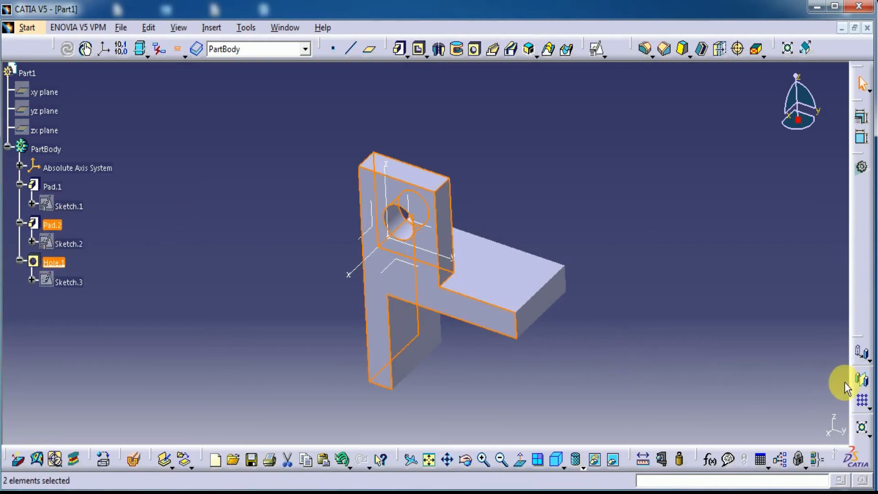
click(861, 379)
click(543, 296)
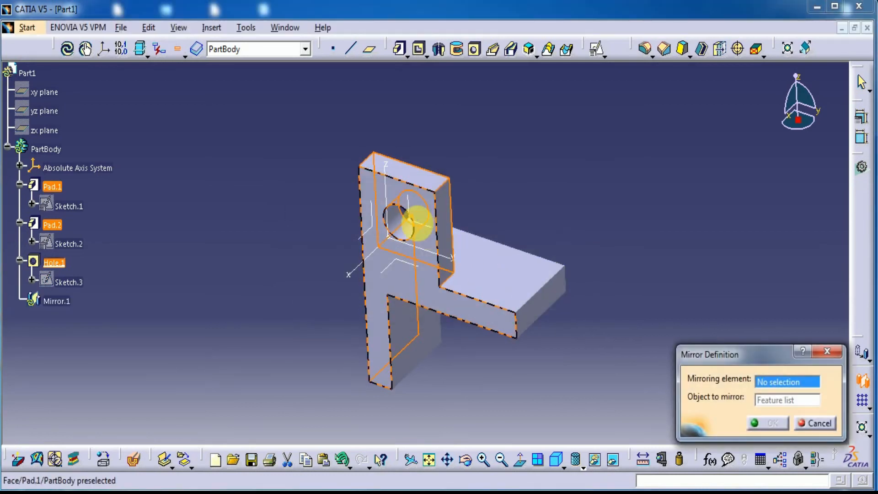
click(419, 215)
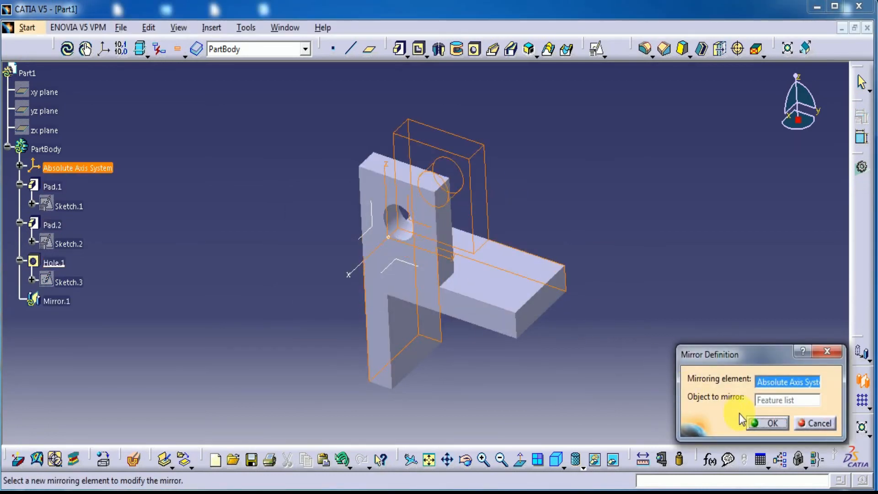
click(769, 423)
middle_drag(551, 384, 412, 361)
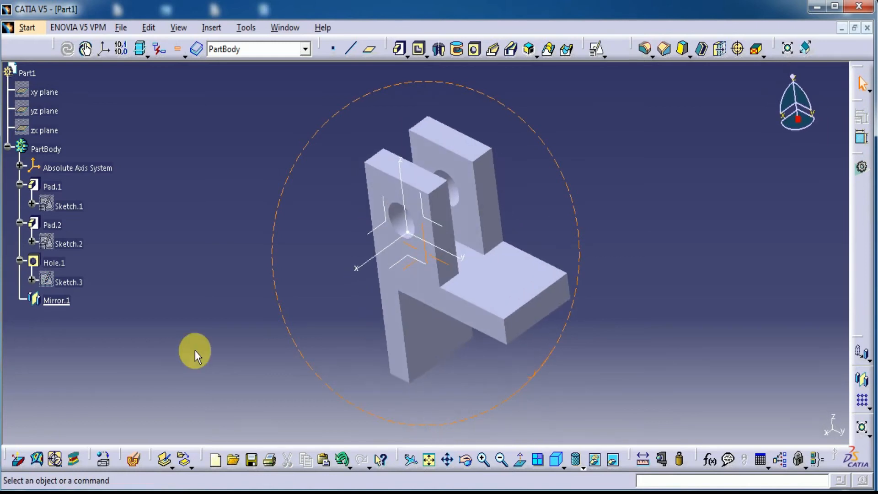
Start a blind hole 16 mm in diameter and 12 mm deep on the horizontal plate's upper face and open its positioning sketch.
click(7, 145)
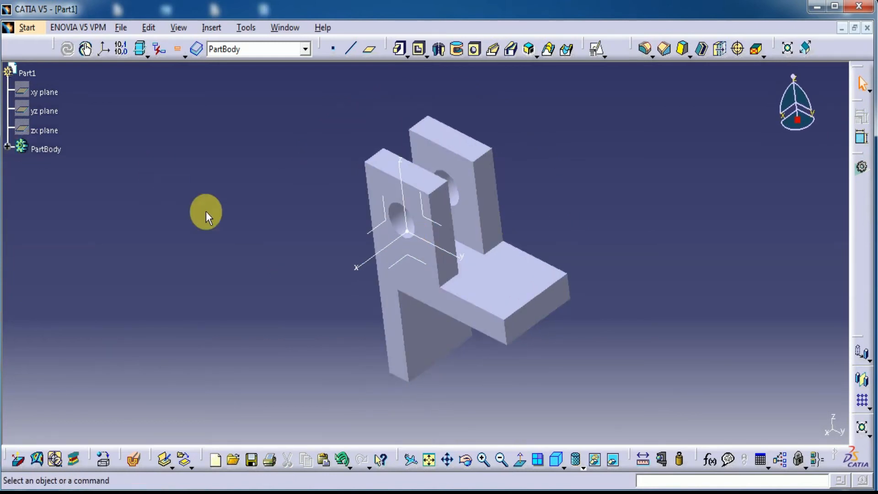
middle_drag(238, 270, 230, 276)
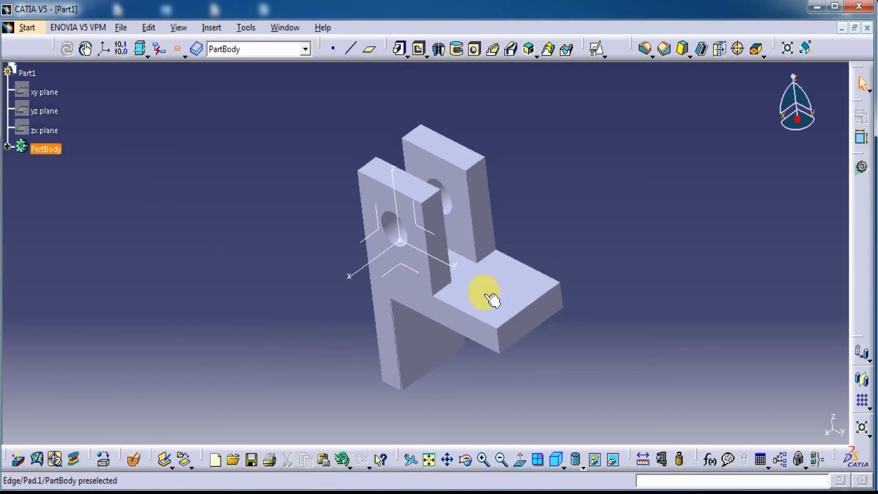
click(476, 50)
click(508, 301)
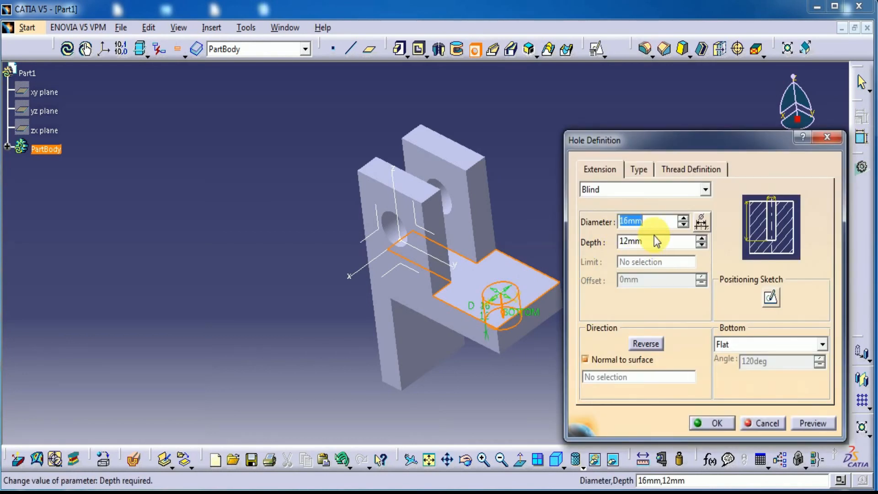
click(773, 299)
Constrain the hole centre 20 mm from the horizontal plate's side edge.
mouse_move(544, 158)
middle_down()
mouse_move(551, 237)
mouse_move(551, 177)
middle_up()
click(793, 54)
click(449, 214)
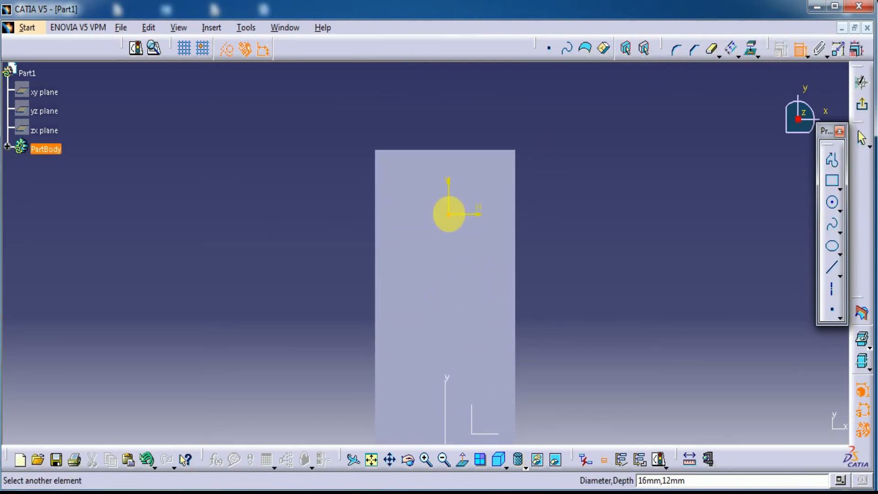
click(376, 235)
click(530, 109)
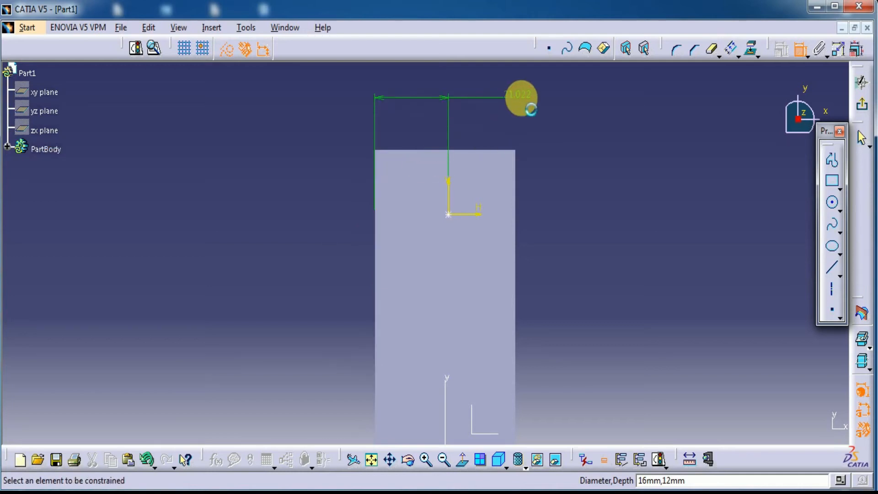
double_click(527, 99)
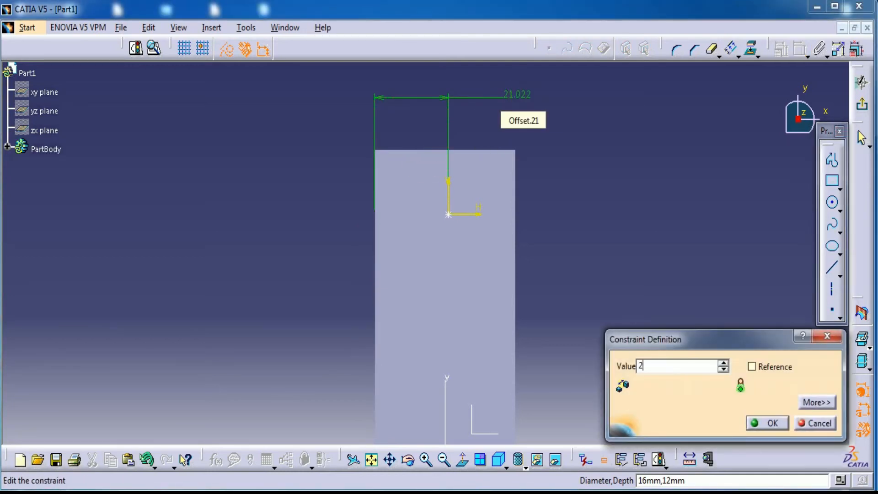
key(Return)
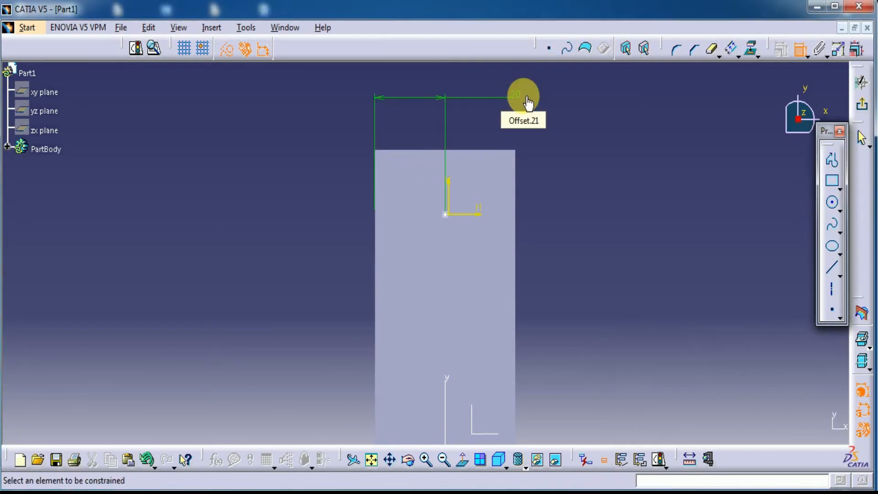
Constrain the hole centre 20 mm from the horizontal plate's free end edge and exit the positioning sketch.
click(486, 151)
click(444, 214)
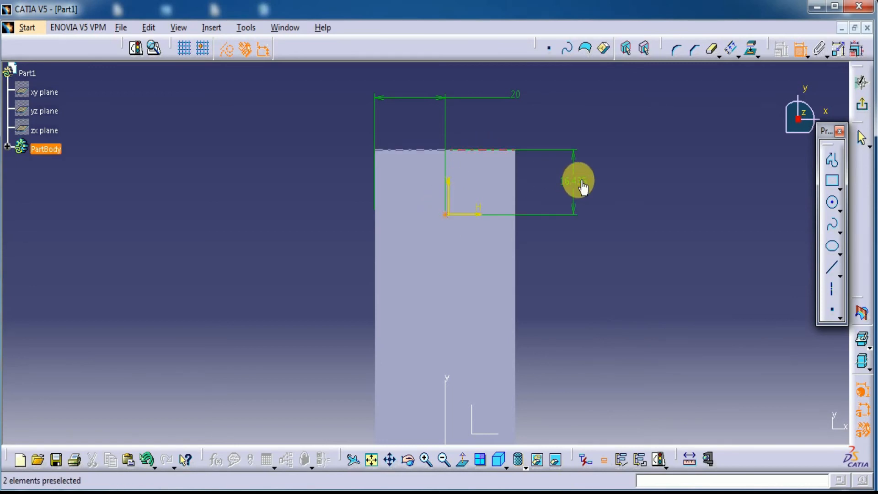
double_click(582, 185)
text(20)
key(Return)
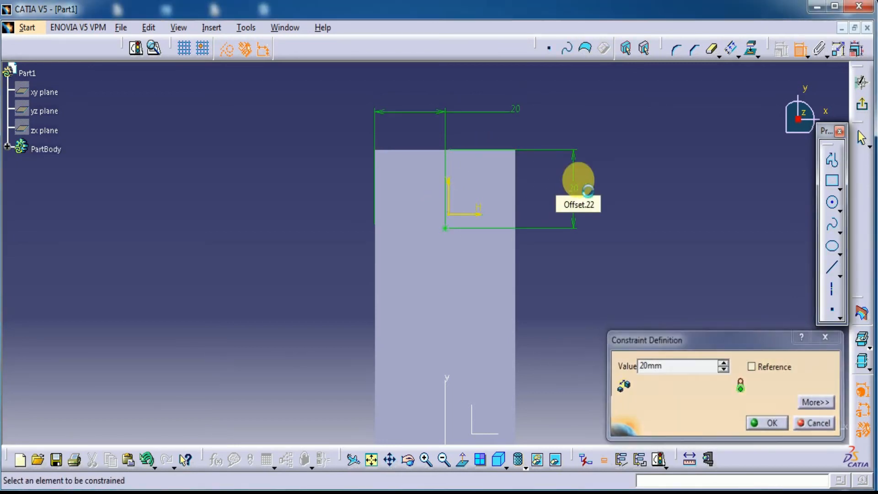
click(863, 105)
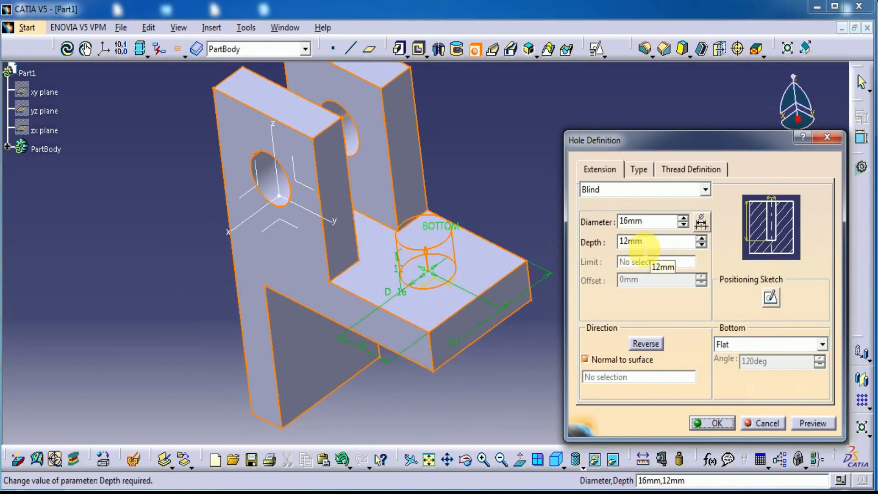
Reverse the hole direction so it cuts into the horizontal plate and create the 16 mm blind hole.
click(645, 345)
click(801, 423)
click(717, 423)
middle_drag(501, 191, 579, 261)
middle_drag(427, 373, 389, 251)
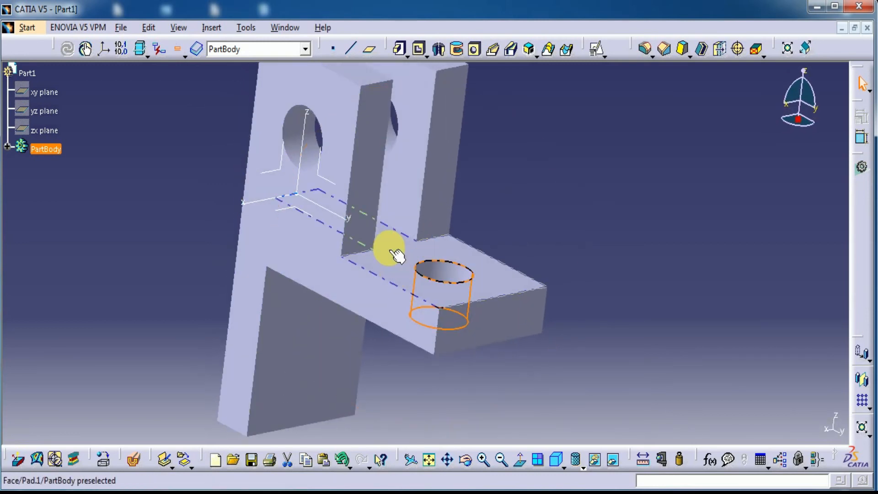
Start a 16 mm diameter, 12 mm deep blind hole on the lower vertical plate's front face and open its positioning sketch.
click(477, 50)
click(316, 361)
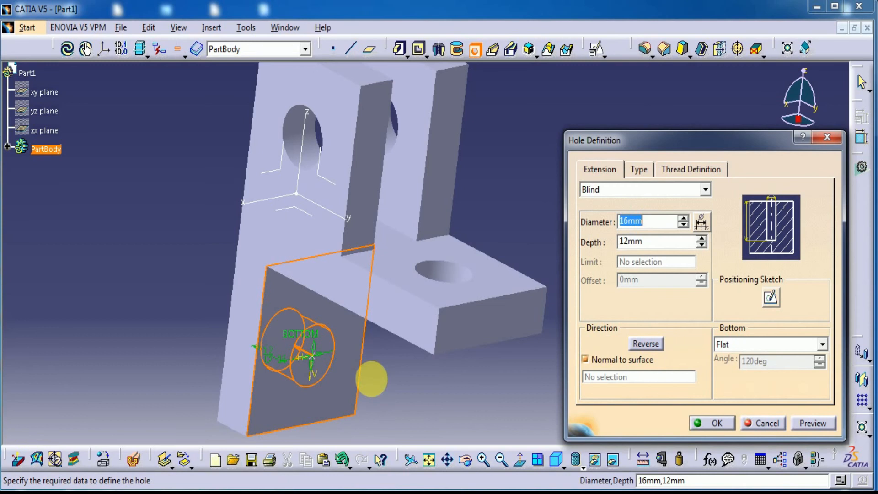
click(770, 301)
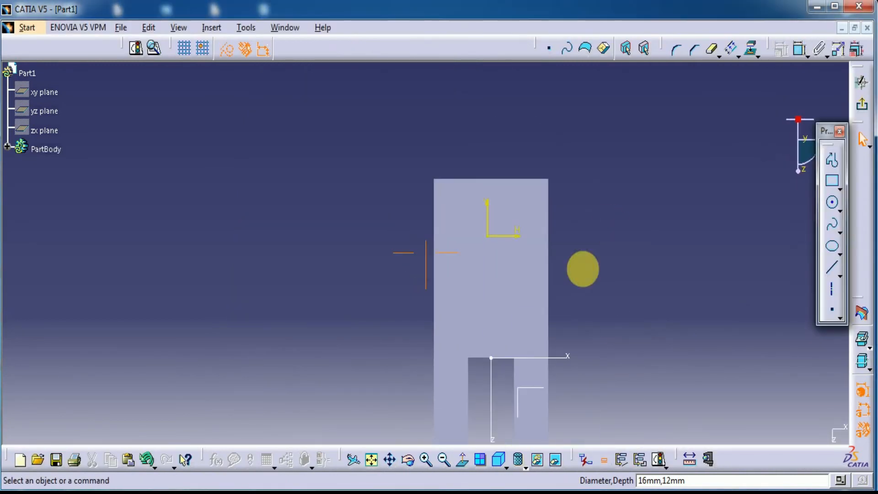
mouse_move(609, 221)
middle_down()
mouse_move(613, 186)
mouse_move(690, 137)
mouse_move(608, 179)
middle_up()
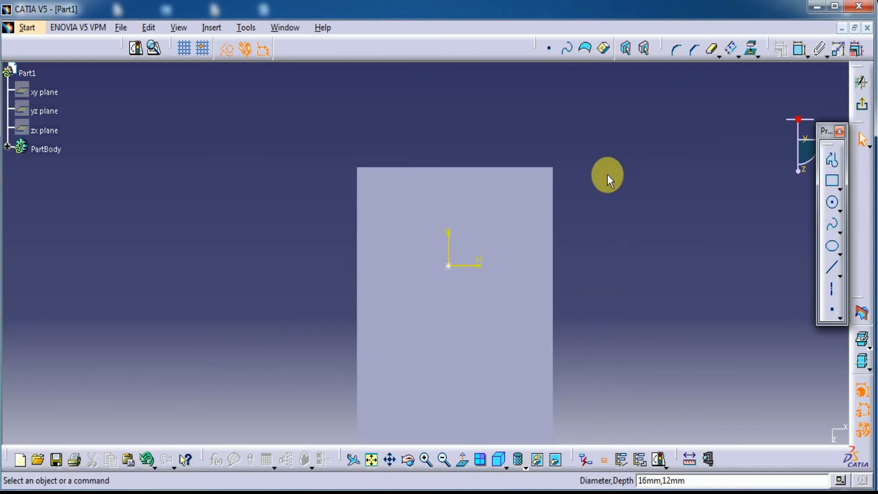
Constrain the hole centre 20 mm from the vertical plate's lower end edge.
click(799, 48)
click(471, 168)
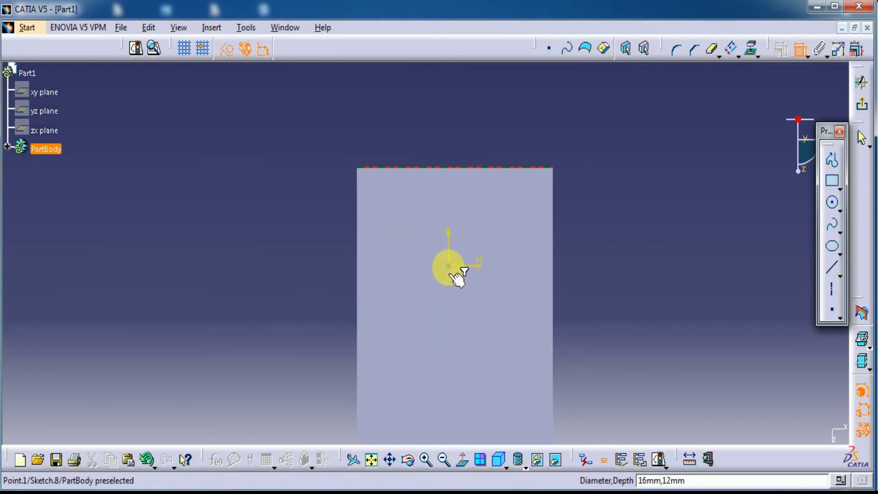
click(453, 275)
click(597, 231)
double_click(604, 229)
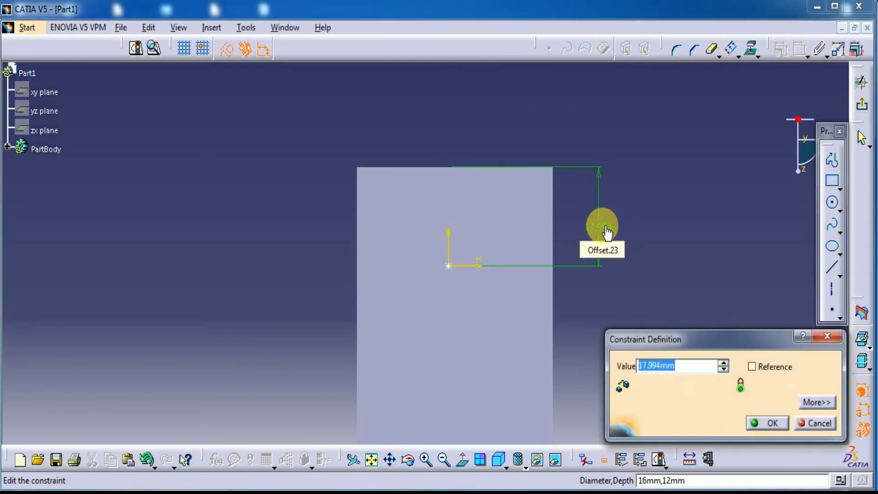
key(Return)
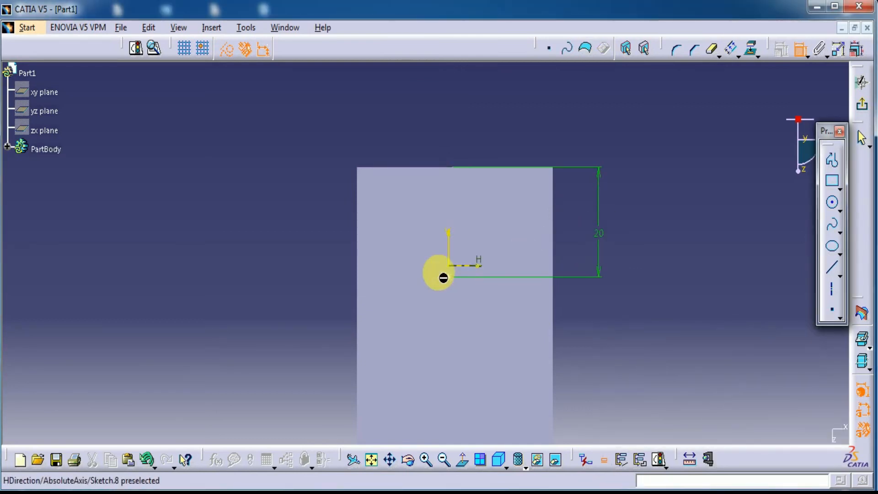
Constrain the hole centre 20 mm from the vertical plate's side edge and exit the positioning sketch.
click(448, 276)
click(357, 304)
double_click(451, 128)
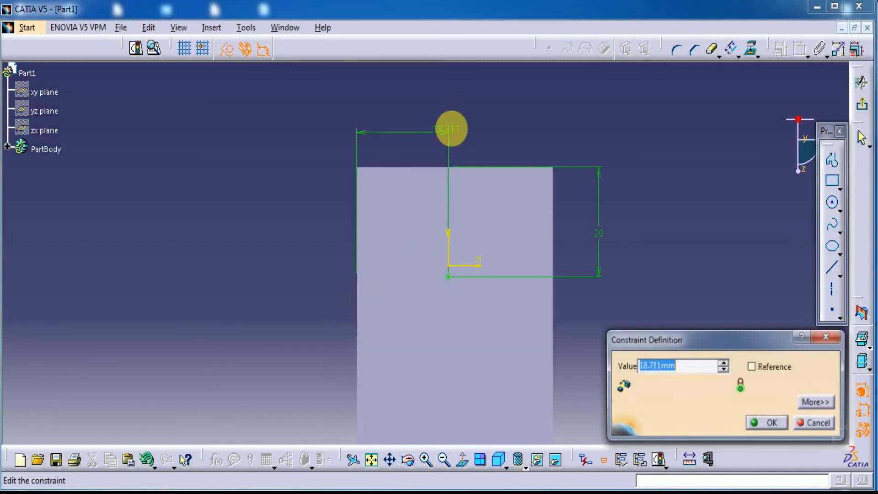
text(20)
key(Return)
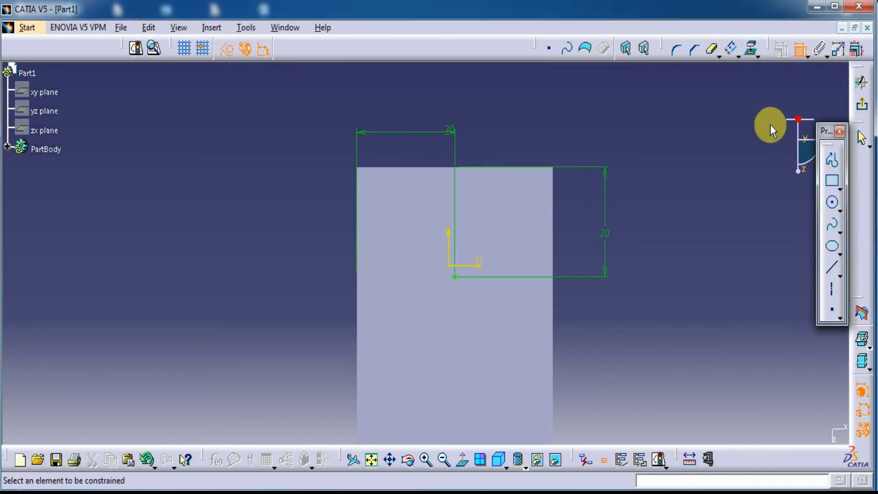
click(862, 105)
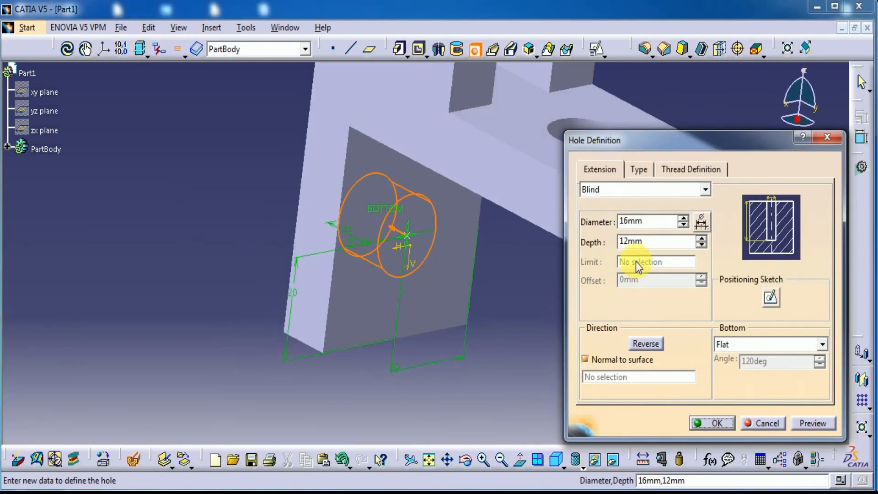
Preview and create the vertical plate's 16 mm hole, then show the part in isometric view.
click(811, 422)
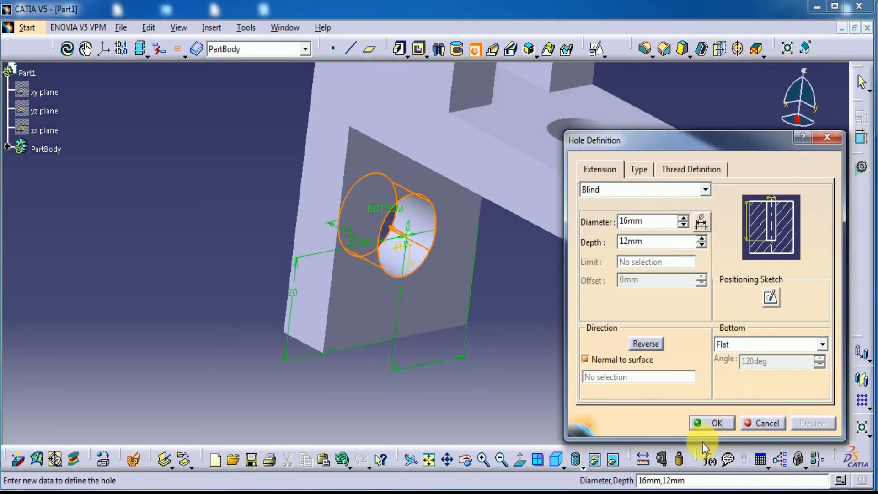
click(706, 423)
click(551, 363)
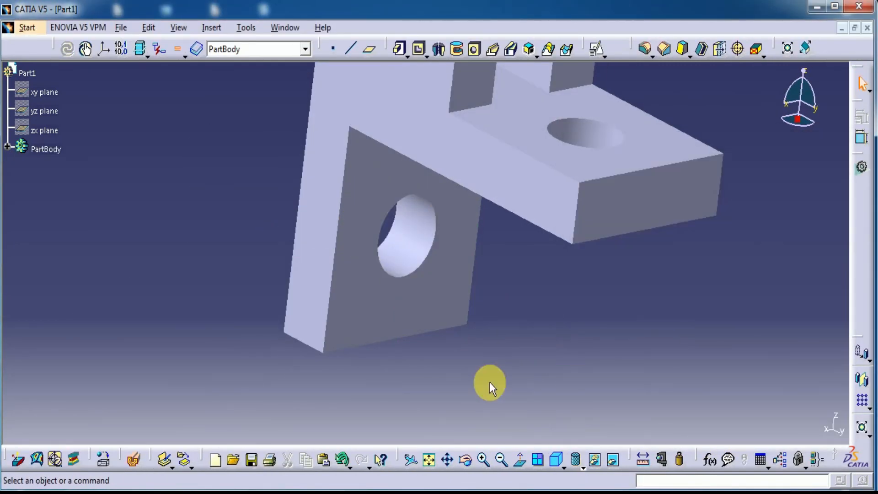
click(555, 459)
mouse_move(645, 297)
middle_down()
mouse_move(680, 290)
mouse_move(643, 331)
mouse_move(644, 314)
middle_up()
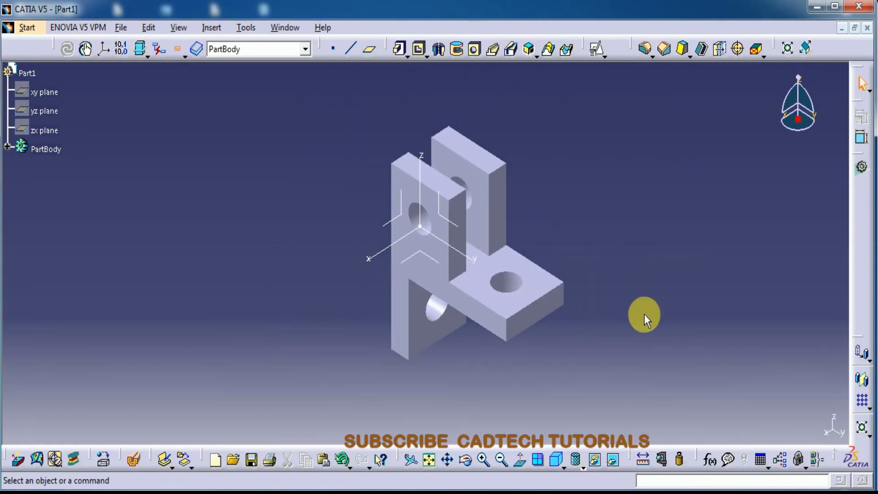
Start an edge fillet with a 20 mm radius and select the four upper corner edges of the two lugs.
click(648, 50)
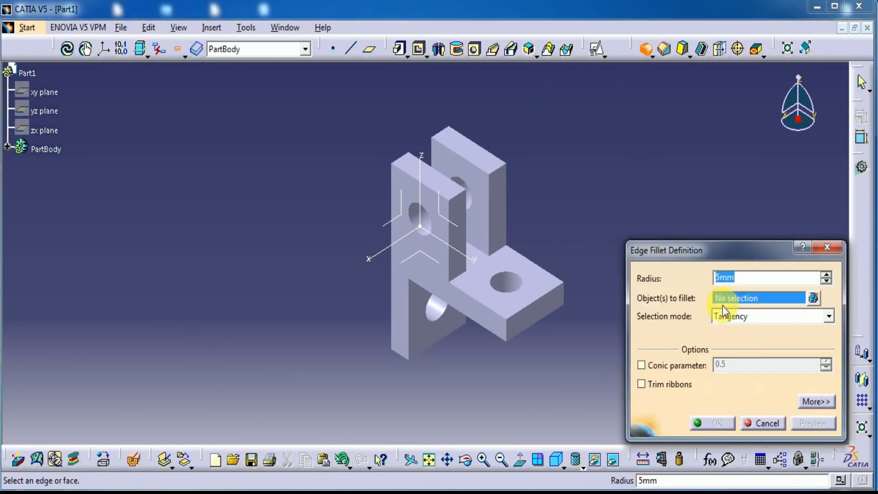
text(20)
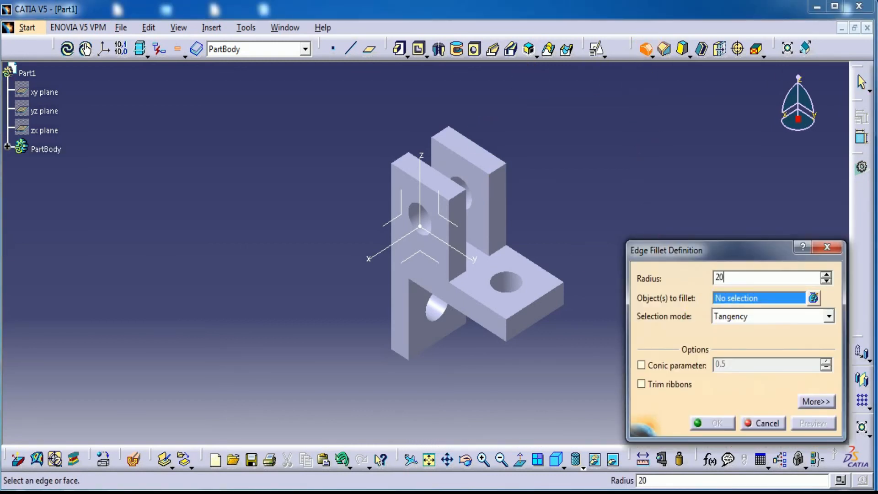
click(467, 201)
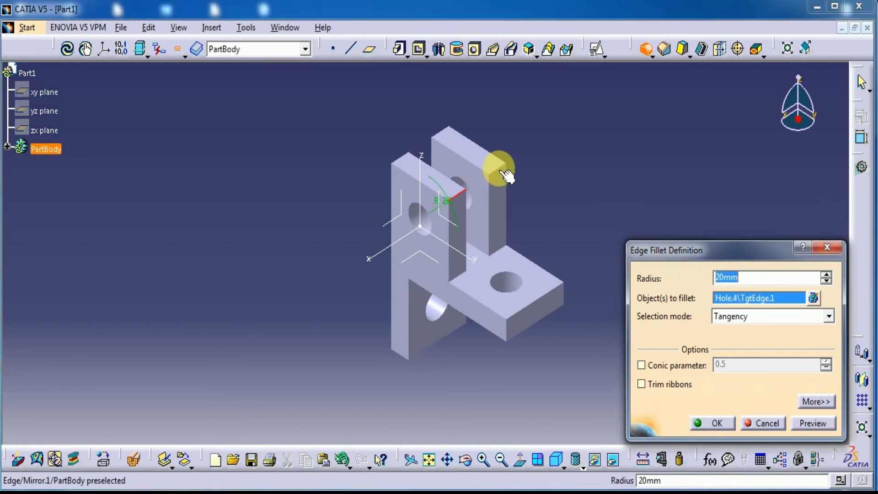
click(501, 171)
click(439, 132)
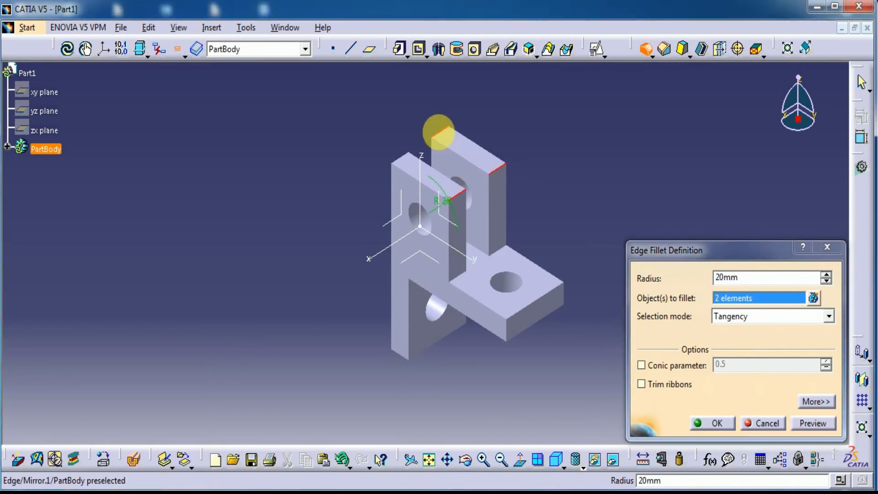
click(401, 156)
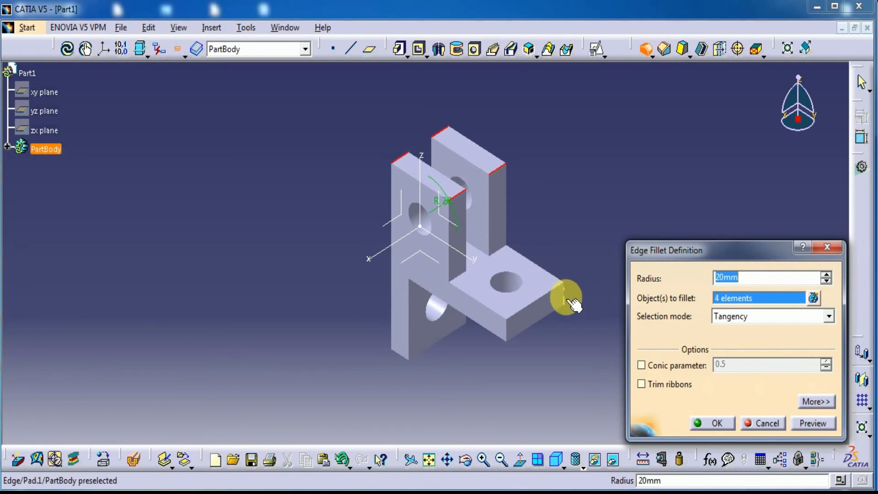
Add the horizontal plate's two end corners and the vertical plate's two lower corners to the 20 mm fillet and create it.
click(566, 296)
click(506, 330)
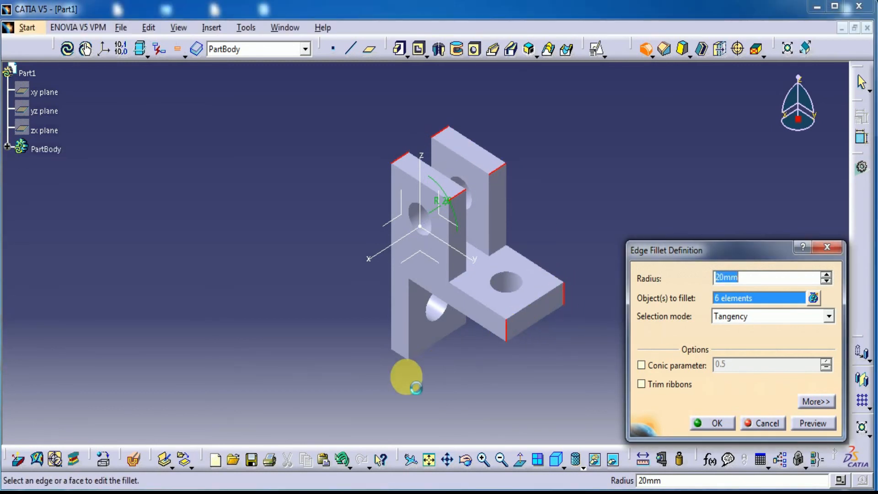
click(405, 360)
middle_drag(462, 378, 428, 341)
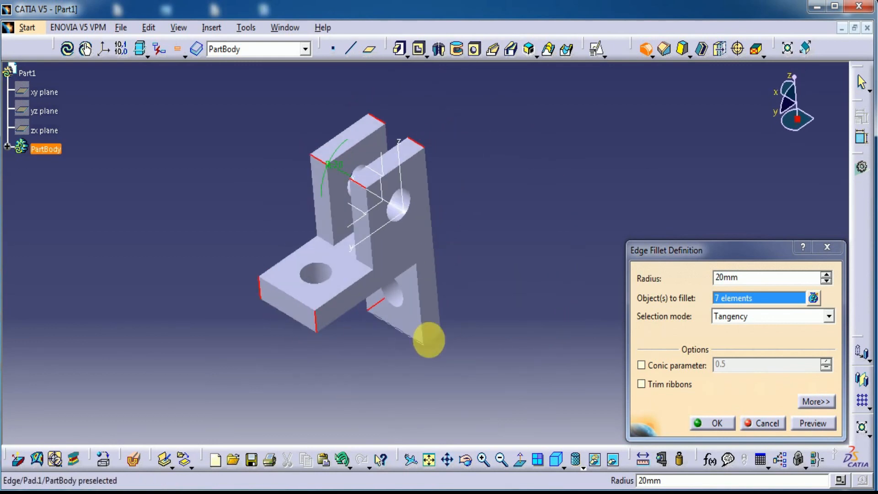
click(437, 340)
click(803, 423)
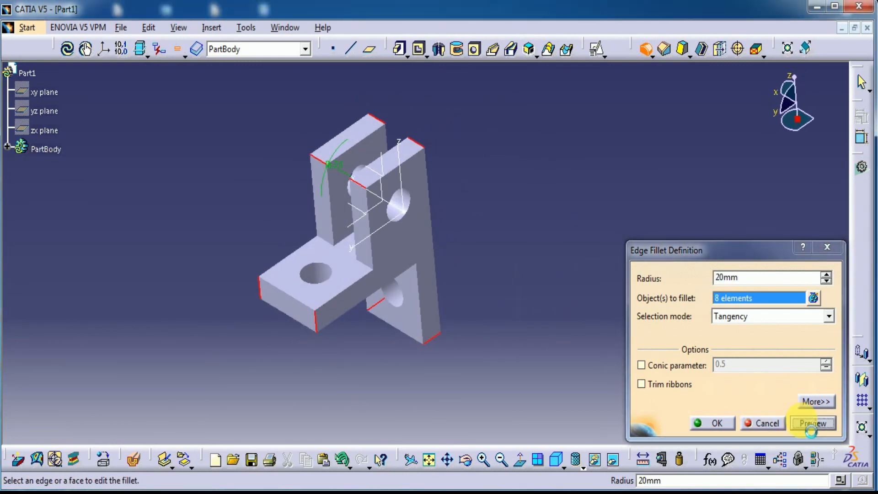
click(723, 423)
mouse_move(367, 368)
middle_down()
mouse_move(595, 290)
mouse_move(574, 233)
mouse_move(561, 261)
middle_up()
Check the reference drawing in Windows Photo Viewer, then set up a 3 mm edge fillet in CATIA along the base edges of both lugs' front faces.
key(alt+Tab)
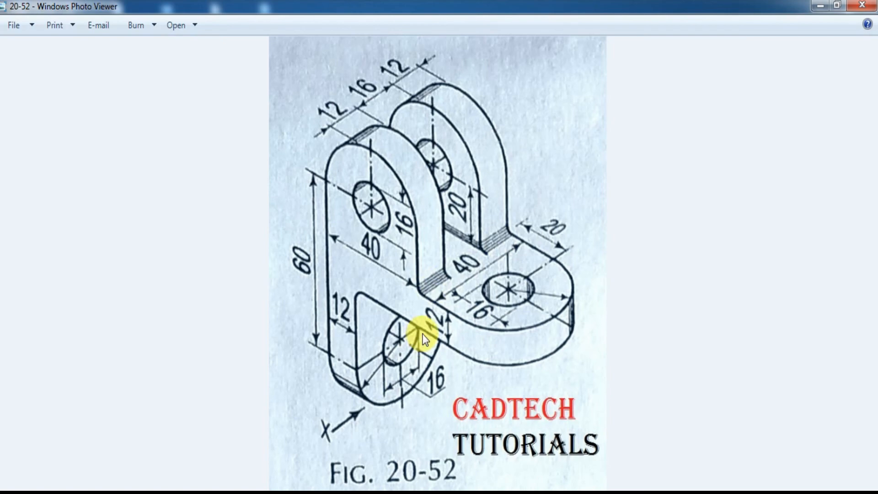
key(alt+Tab)
middle_drag(542, 252, 555, 272)
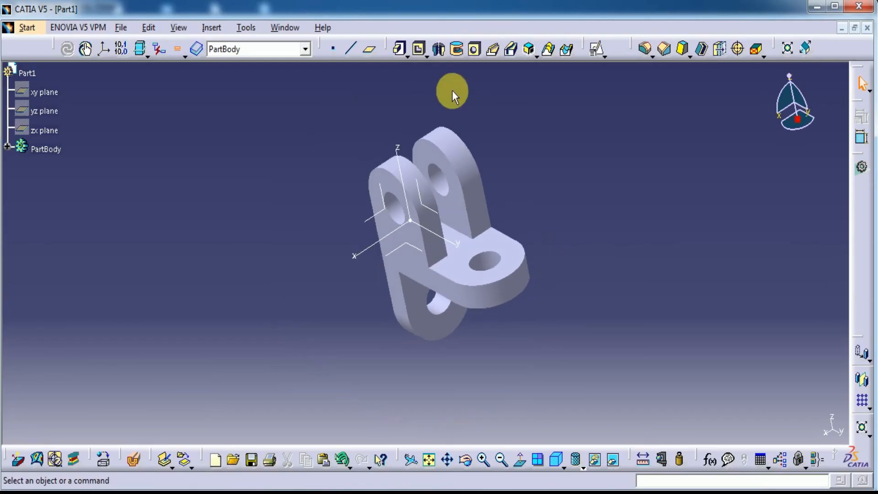
click(647, 49)
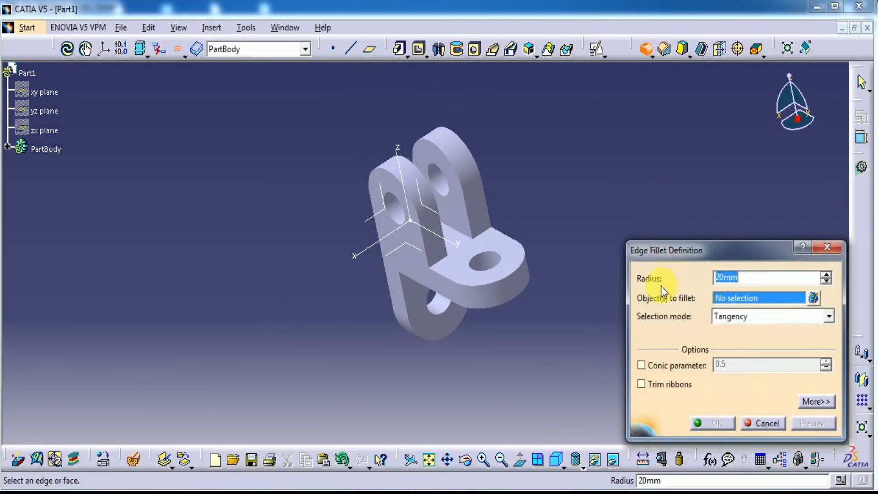
text(3mm)
ctrl+middle_drag(513, 355, 514, 272)
middle_drag(625, 151, 524, 188)
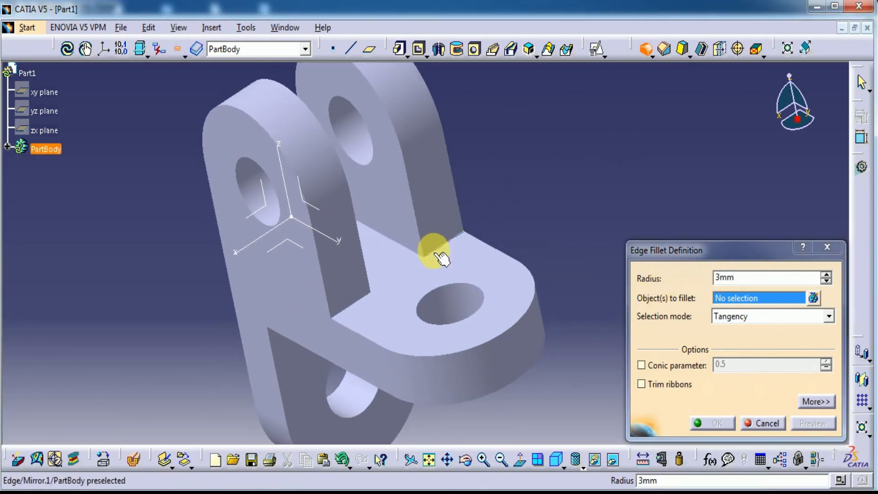
click(438, 253)
click(361, 311)
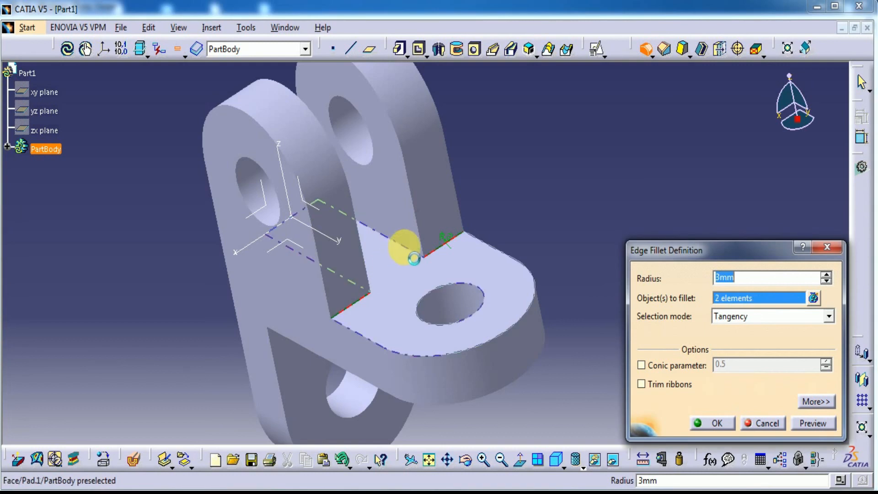
Add the lugs' inner base edges and the corner beneath the horizontal plate to the 3 mm fillet and create it.
click(404, 251)
middle_drag(539, 218, 455, 255)
click(261, 305)
middle_drag(462, 320, 506, 231)
click(337, 269)
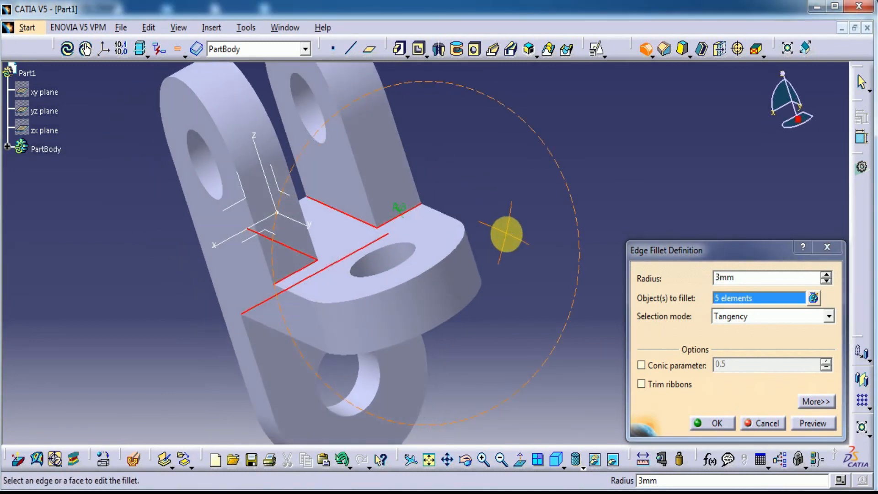
click(813, 423)
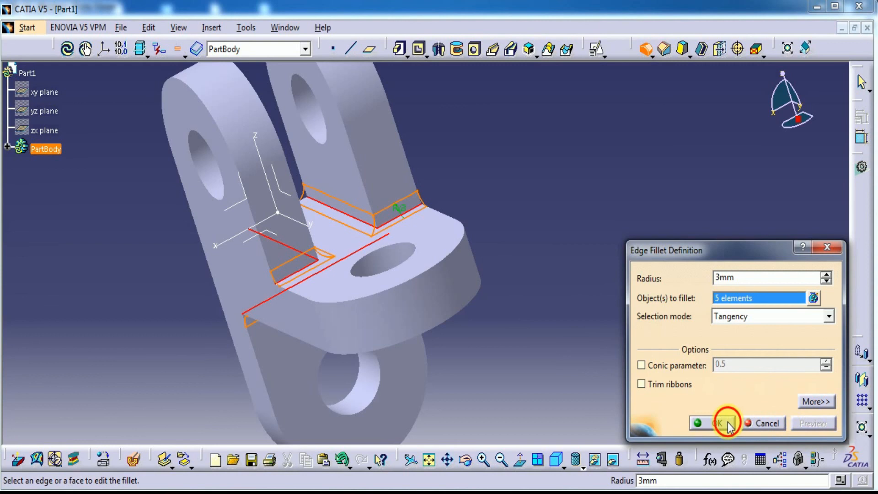
click(728, 425)
middle_drag(592, 279, 512, 183)
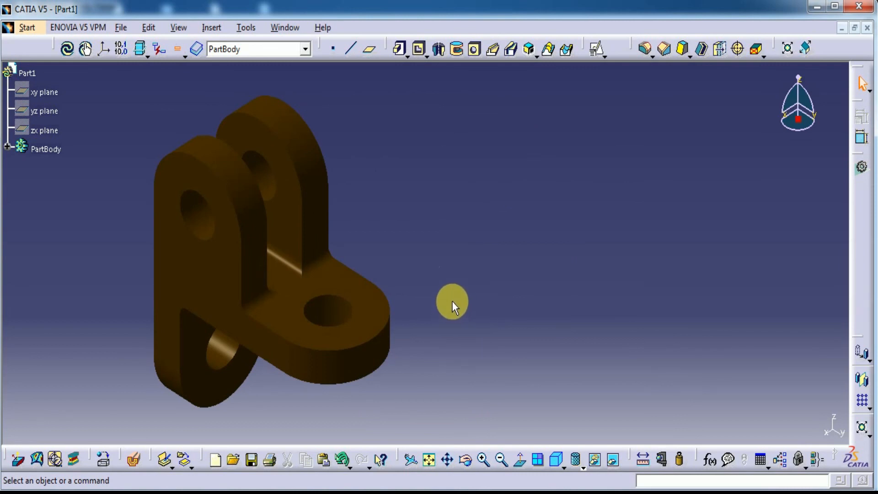
middle_drag(453, 301, 477, 296)
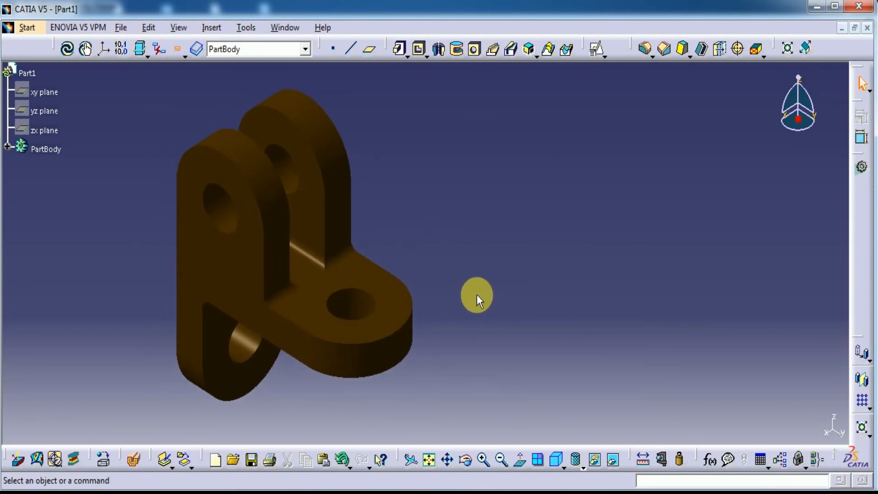